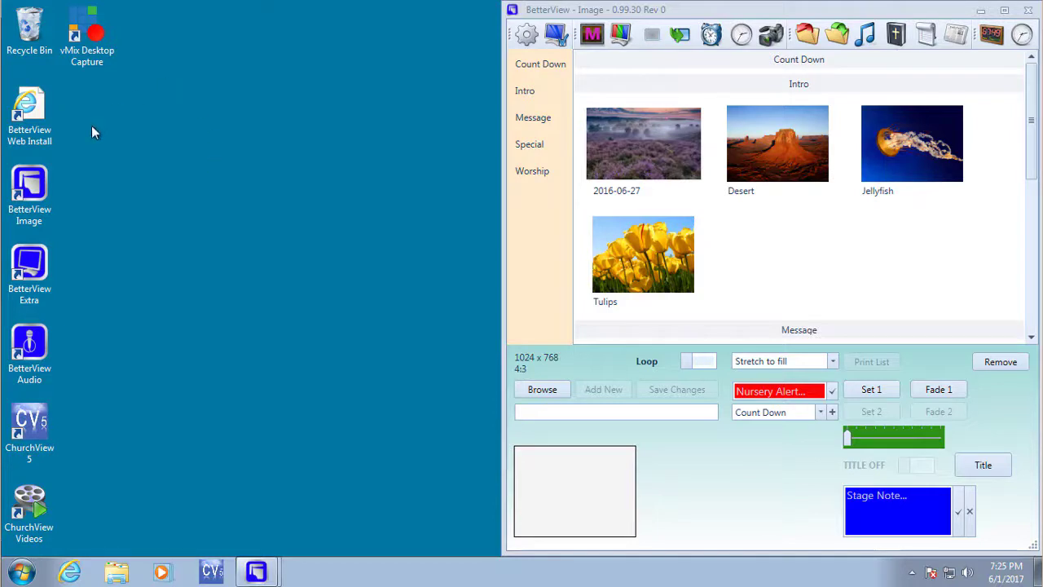
Step: Launch vMix Desktop Capture and bring up BetterView Image's Setup settings
double_click(94, 70)
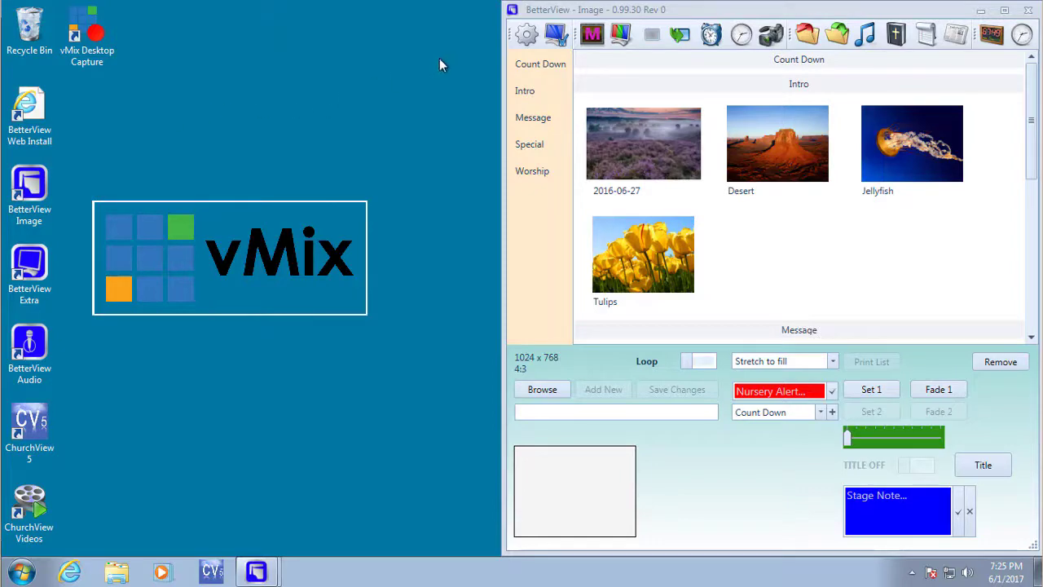
left_click(527, 41)
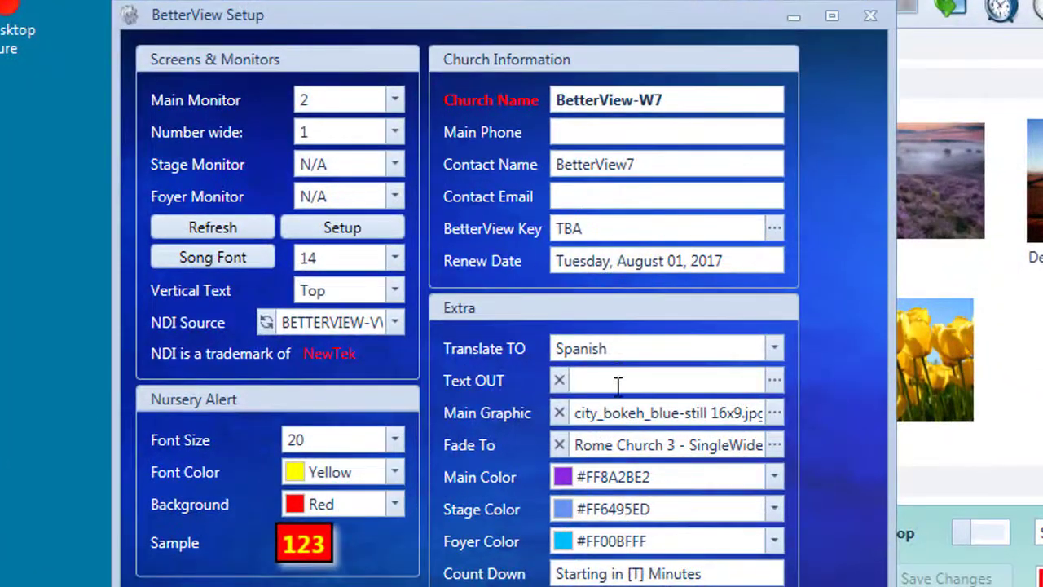
Step: Point BetterView's Text OUT setting to the E:\TextOUT folder on VirtualSharedDirectory
left_click(578, 349)
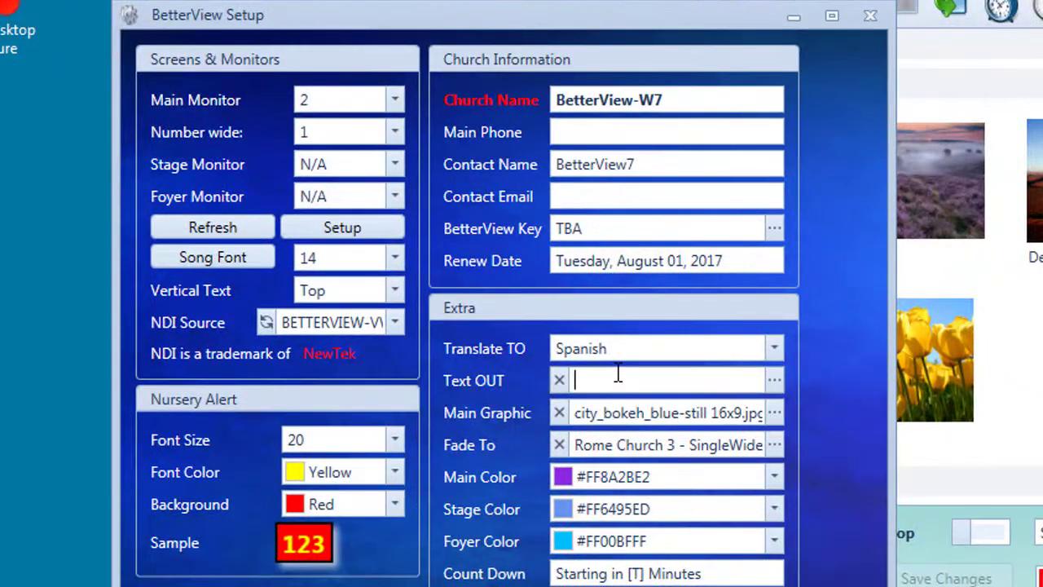
left_click(774, 380)
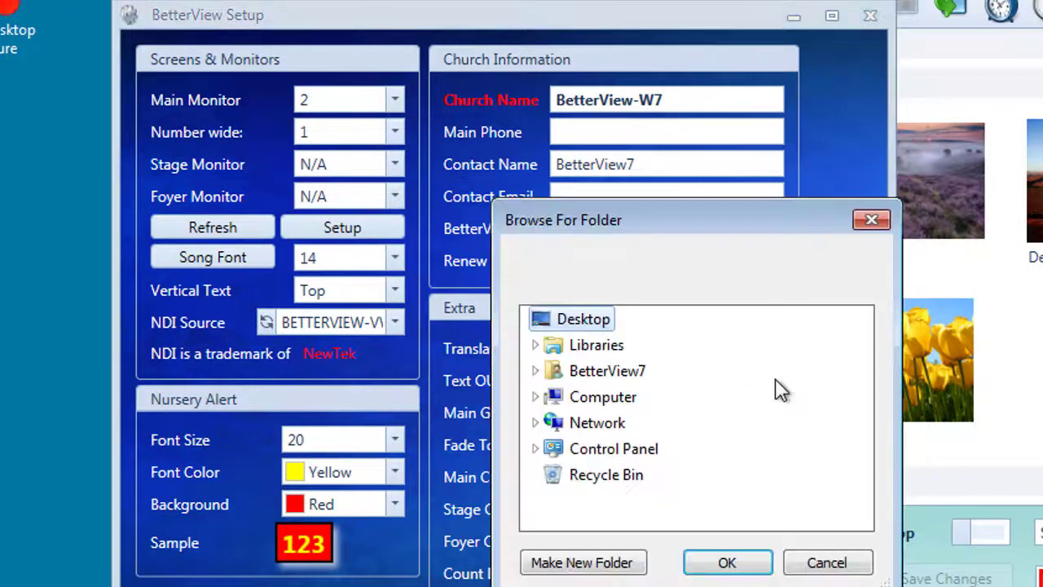
left_click(535, 397)
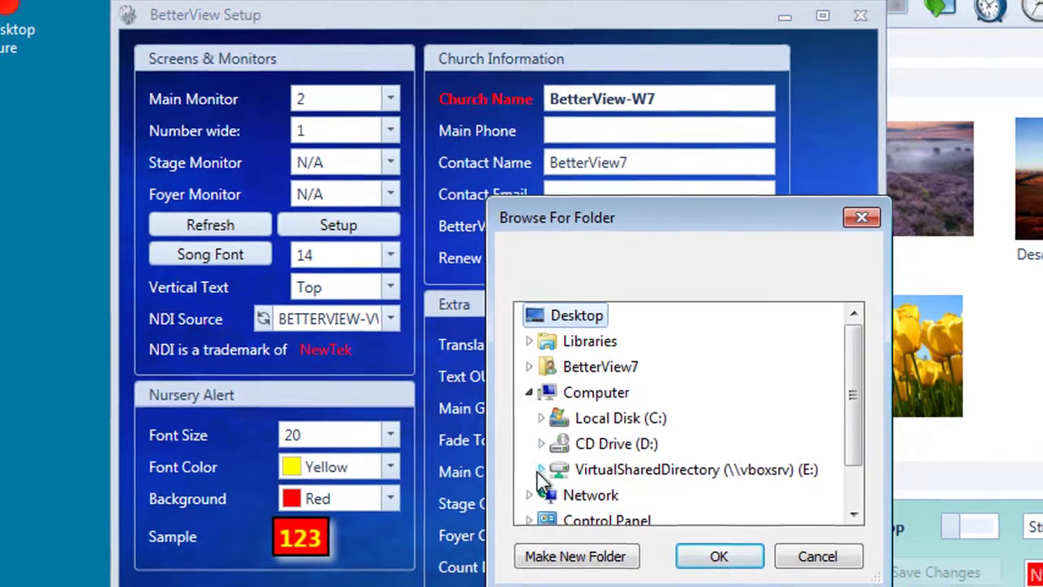
left_click(540, 470)
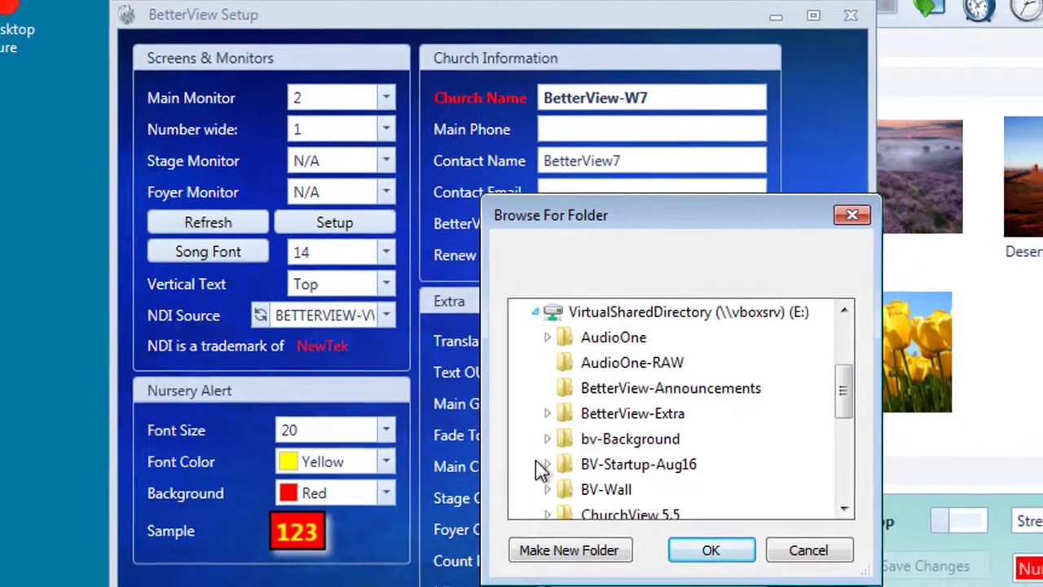
scroll(594, 431, "down", 3)
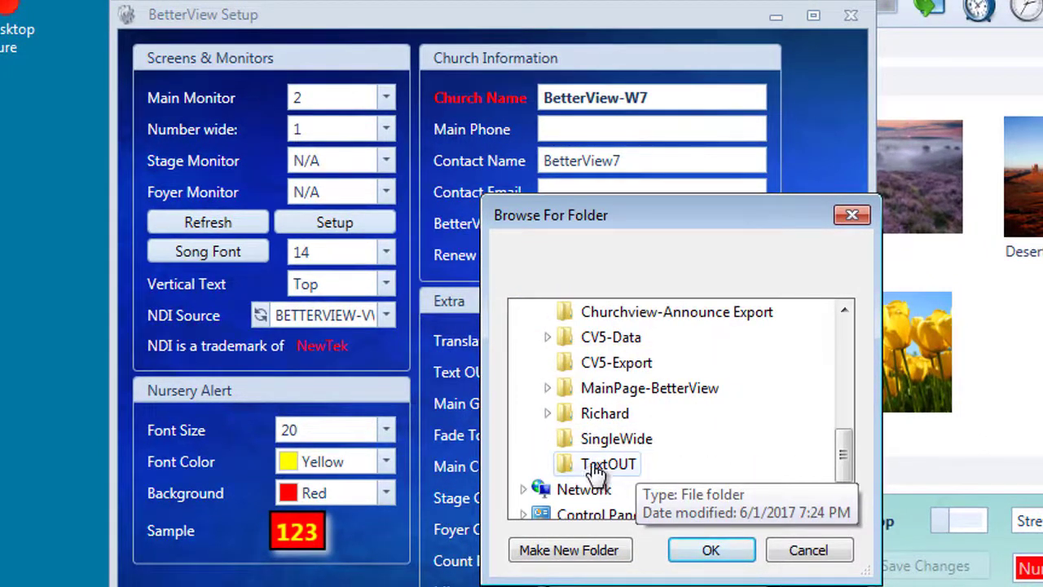
left_click(600, 466)
left_click(711, 552)
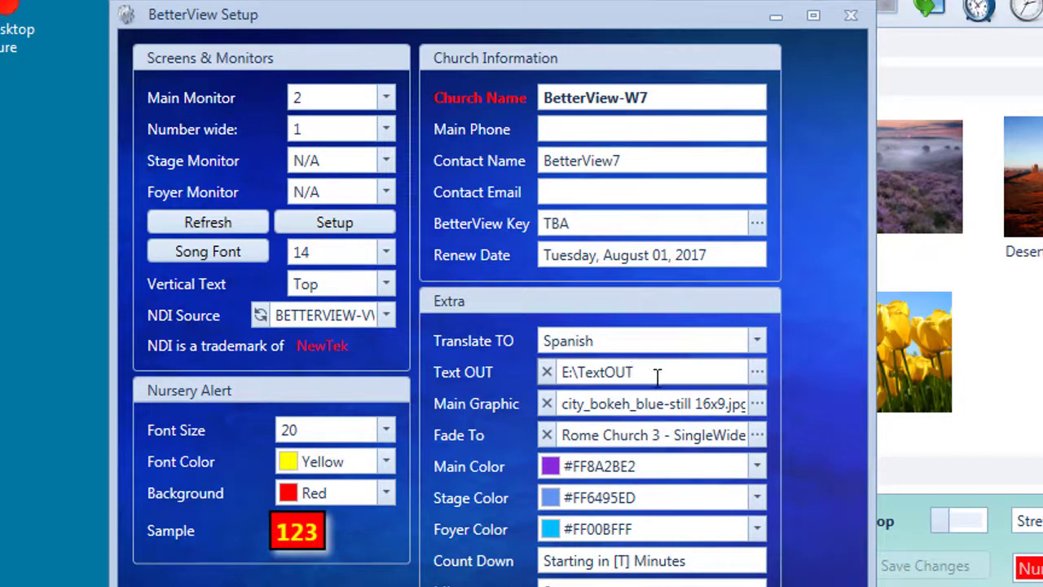
left_click_drag(635, 372, 534, 377)
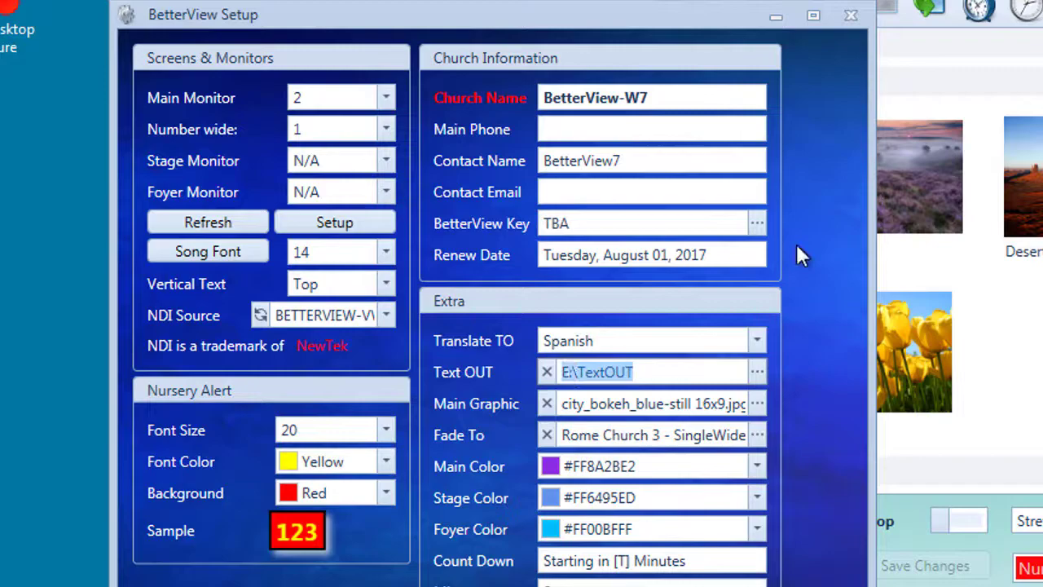
Step: Close Setup, confirm E:\TextOUT is empty in Explorer, then minimise Explorer
left_click(851, 23)
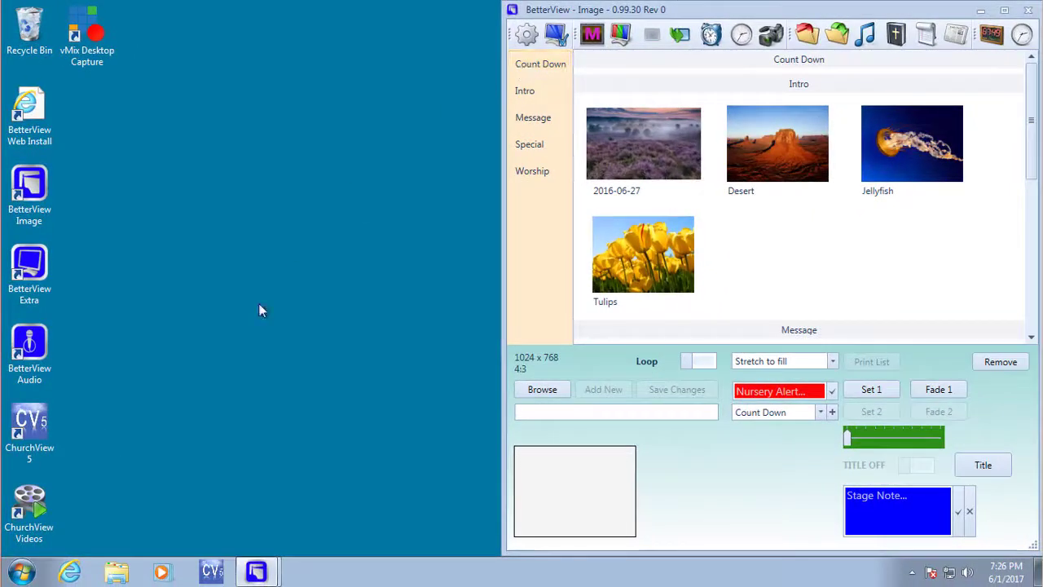
left_click(115, 572)
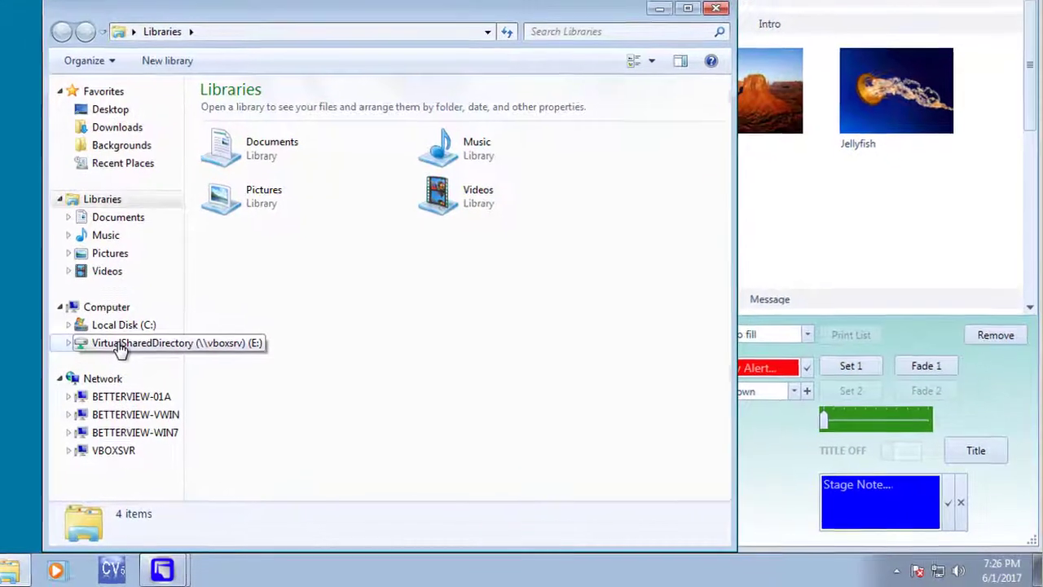
left_click(202, 364)
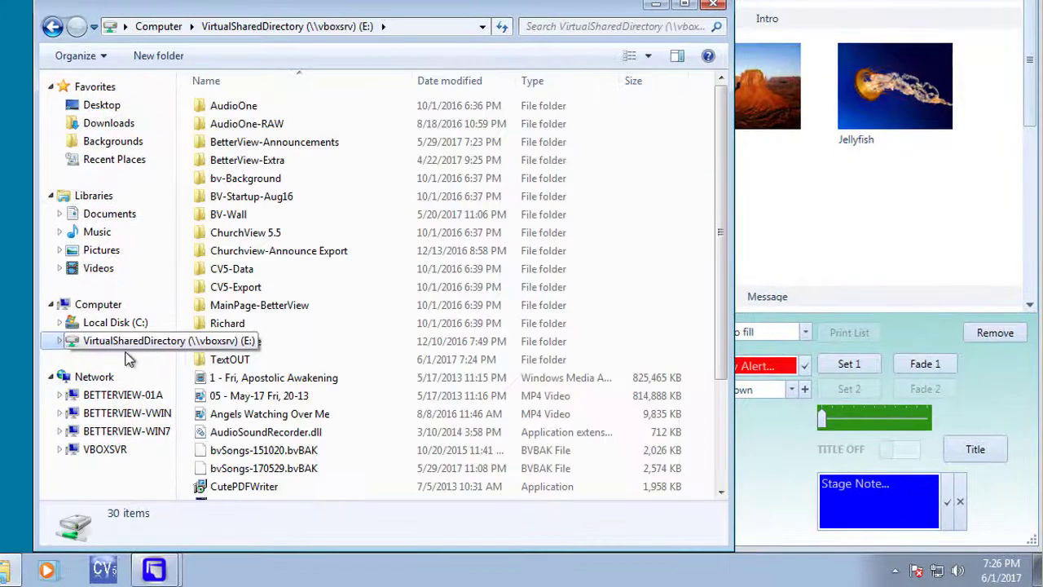
double_click(243, 359)
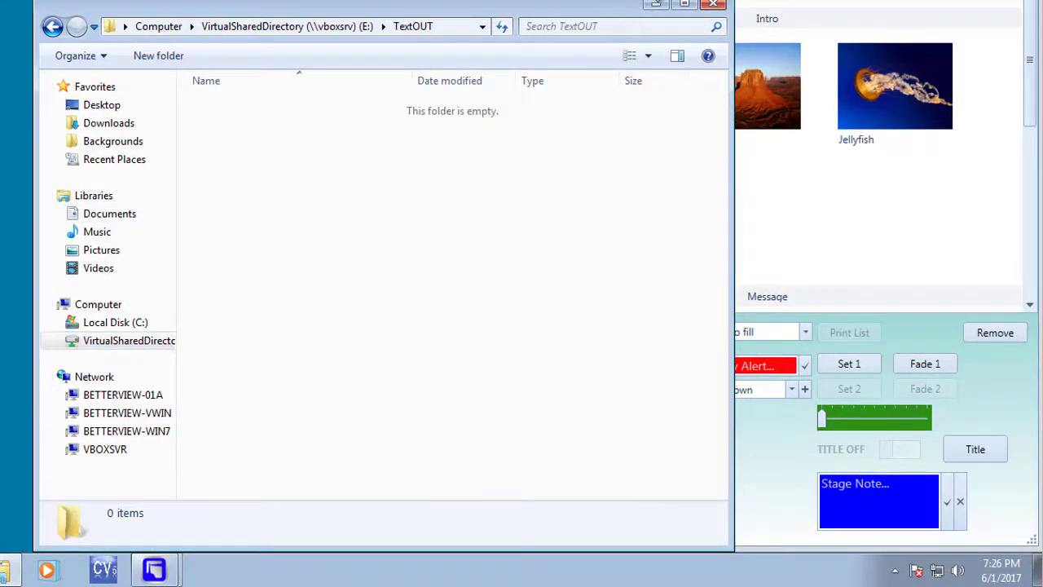
left_click(659, 7)
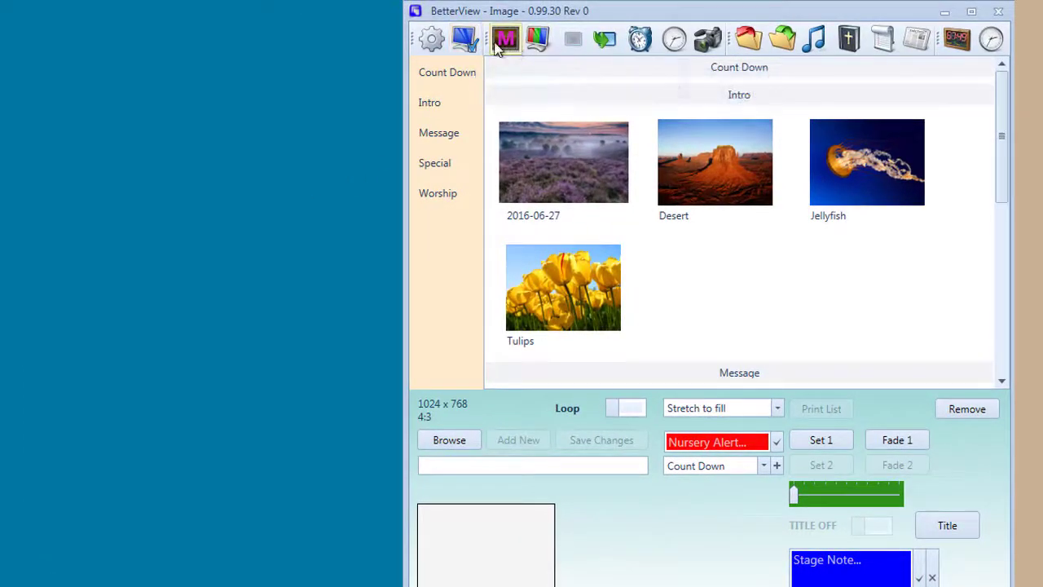
Step: Put Genesis 1:5 live from the Bibles window and confirm TextOUT-1 appears in E:\TextOUT
left_click(847, 43)
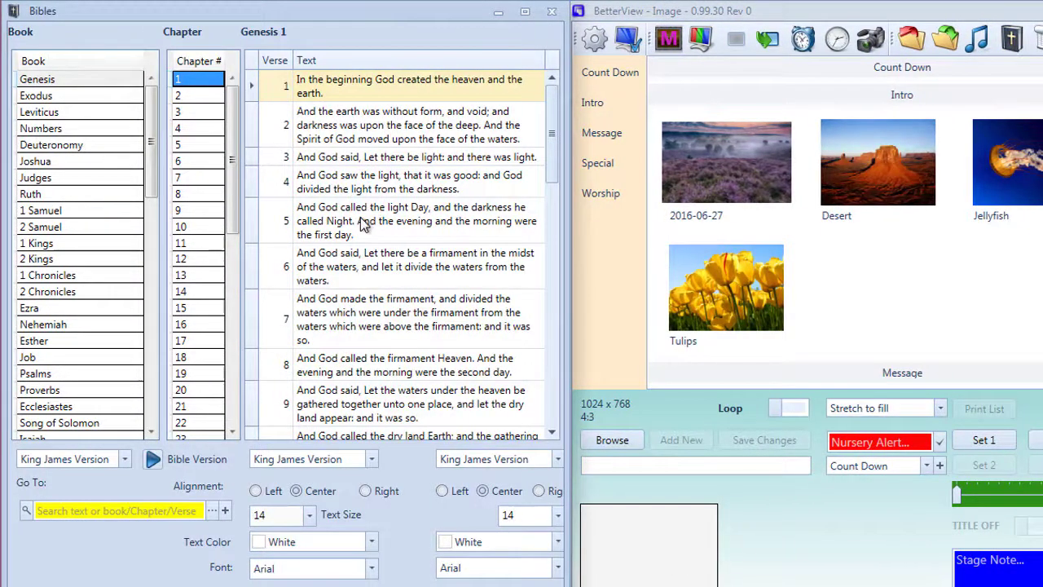
left_click(360, 217)
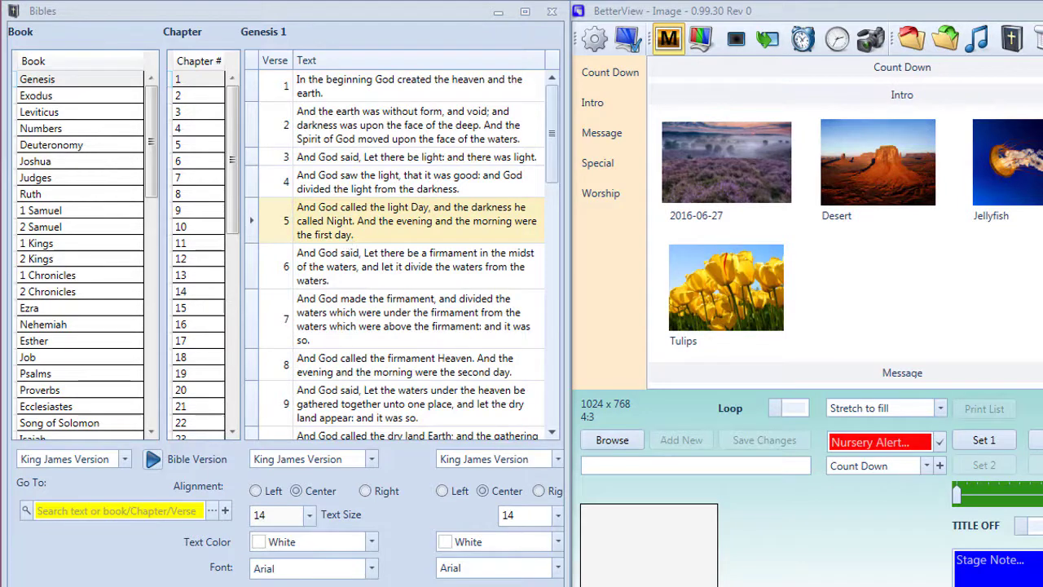
left_click(225, 510)
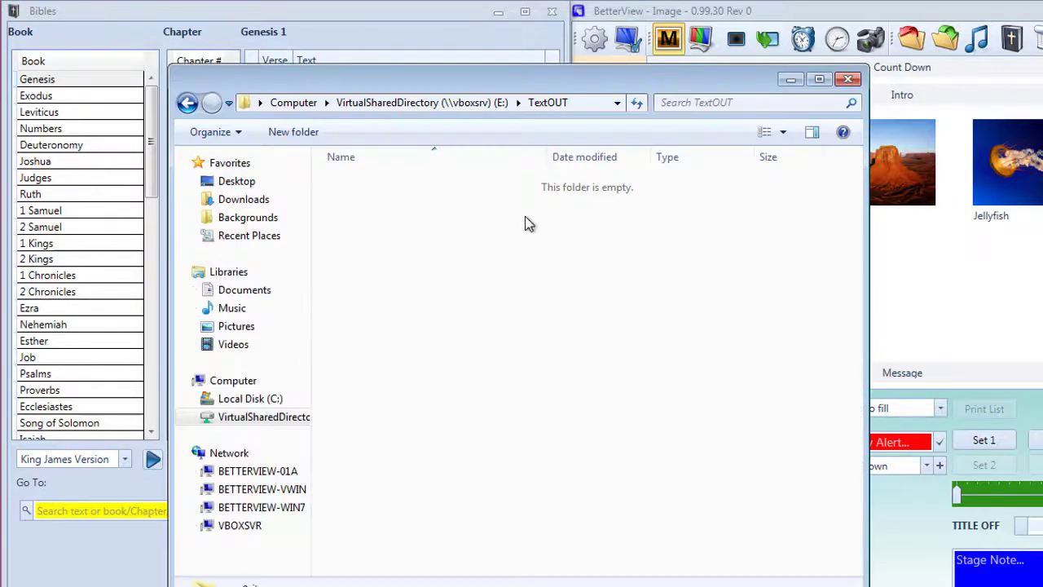
left_click(636, 102)
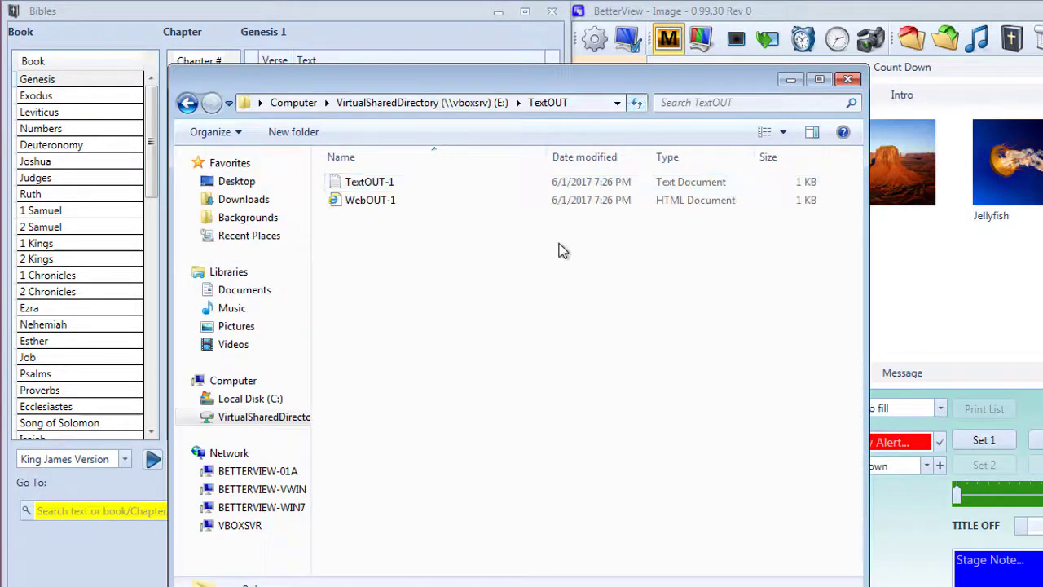
left_click(390, 182)
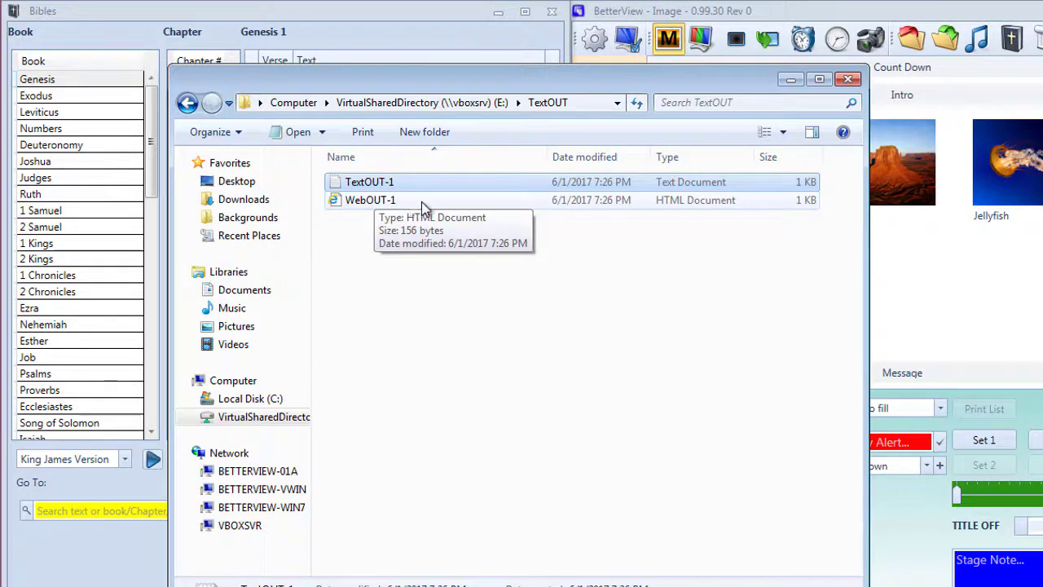
Step: Minimise Explorer and show vMix's add-on tools menu
left_click(790, 79)
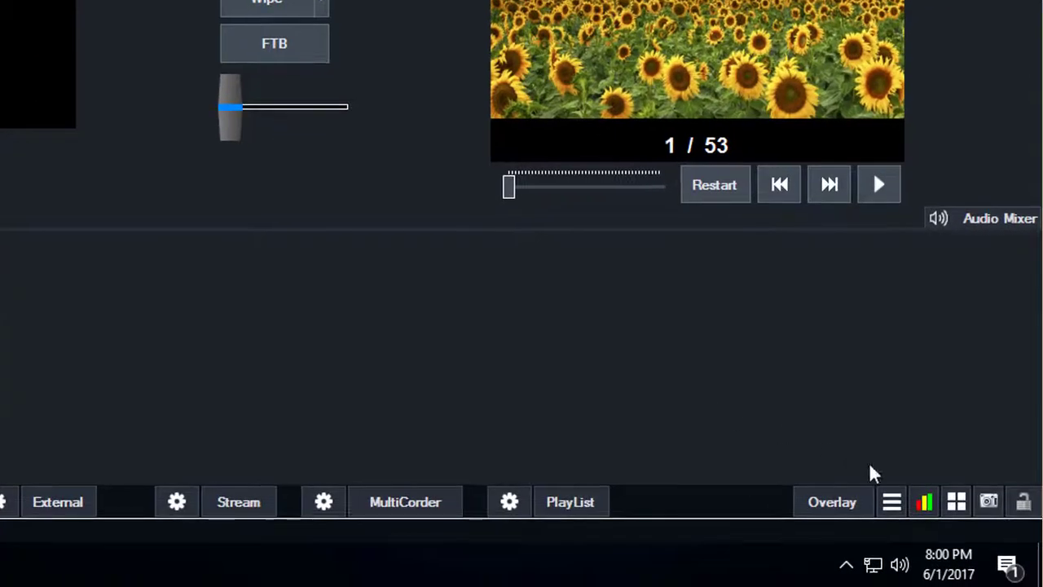
left_click(893, 505)
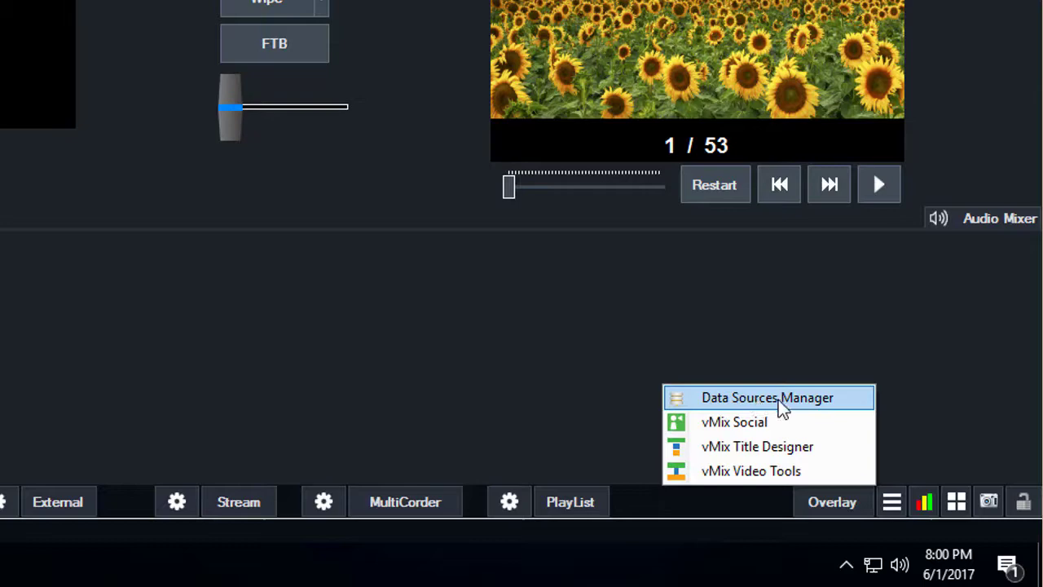
Step: In Data Sources Manager, add a Text source reading E:\TextOUT\TextOUT-1.txt
left_click(820, 410)
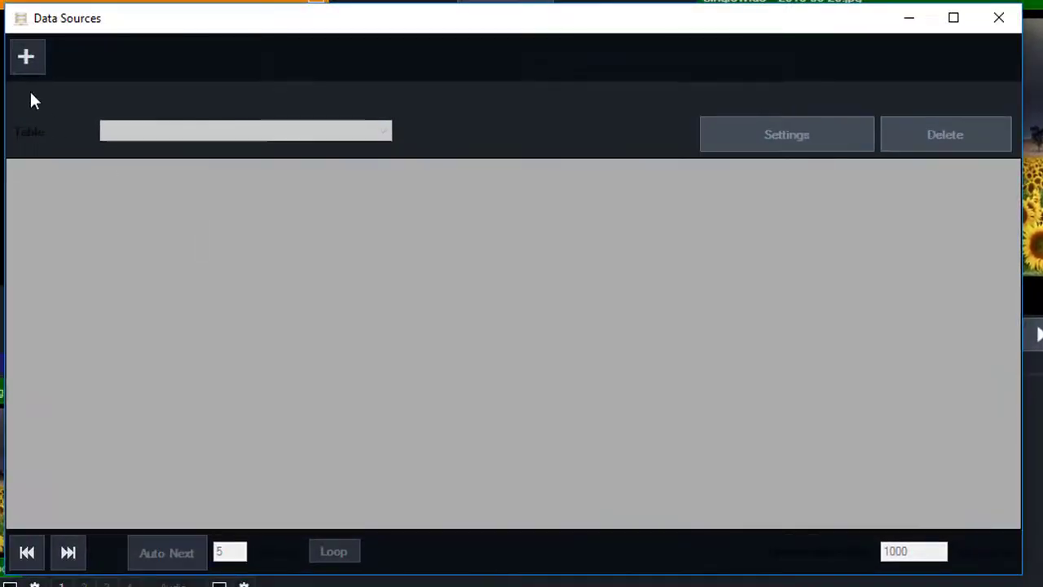
left_click(27, 59)
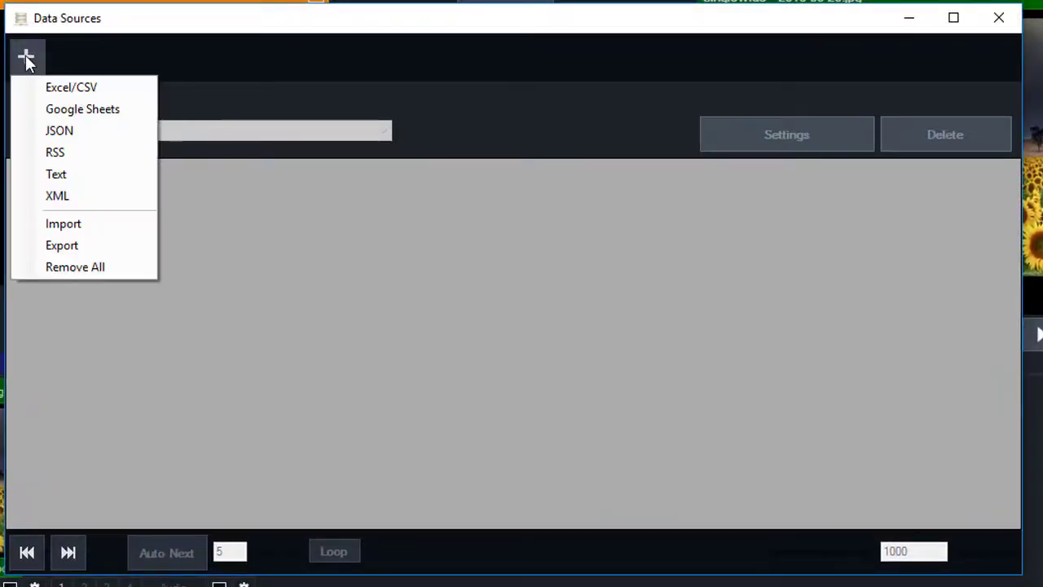
left_click(78, 181)
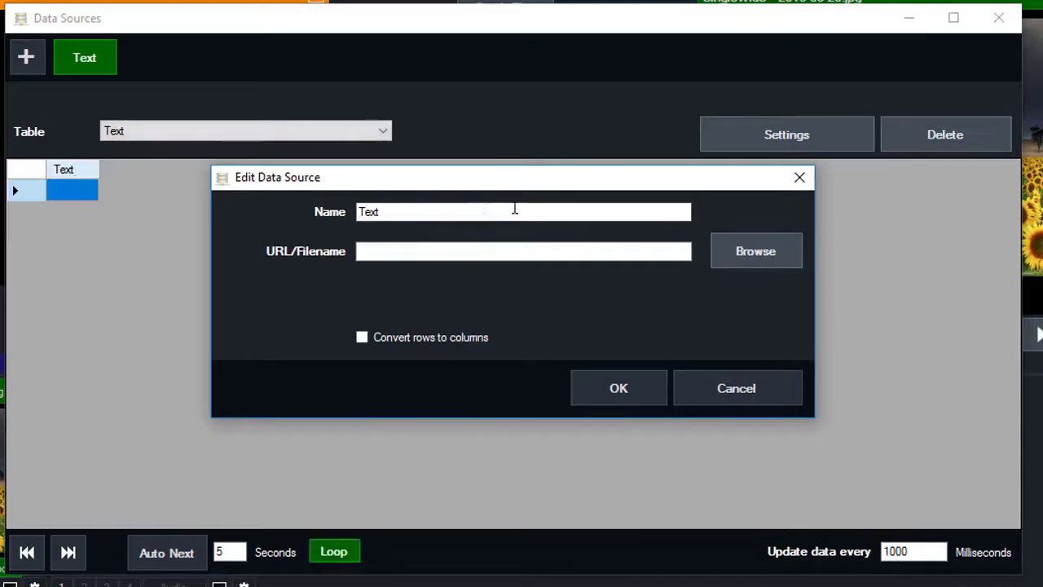
left_click(742, 259)
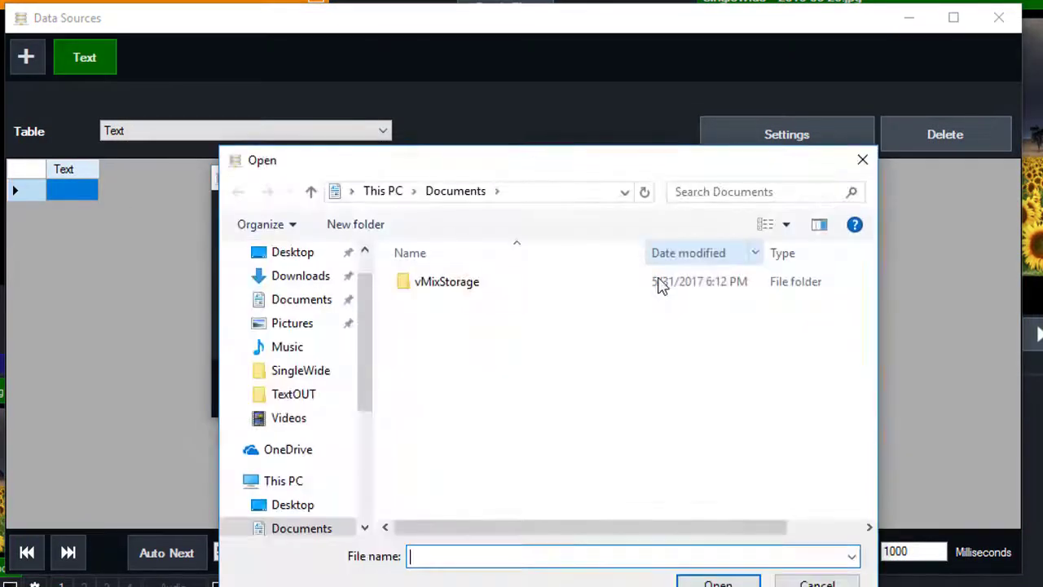
left_click_drag(366, 373, 361, 478)
left_click(310, 432)
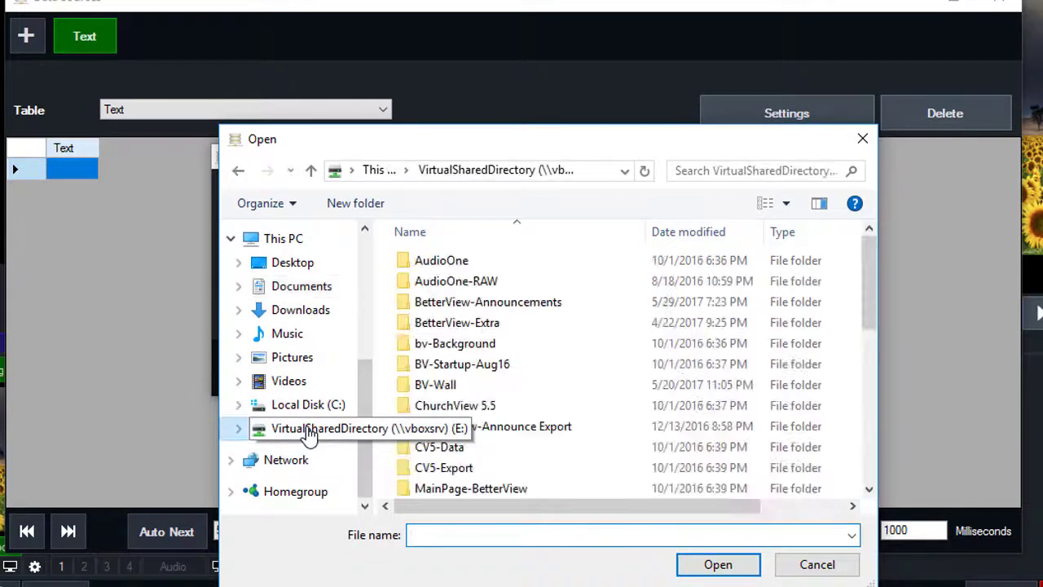
scroll(567, 409, "down", 2)
scroll(568, 409, "down", 2)
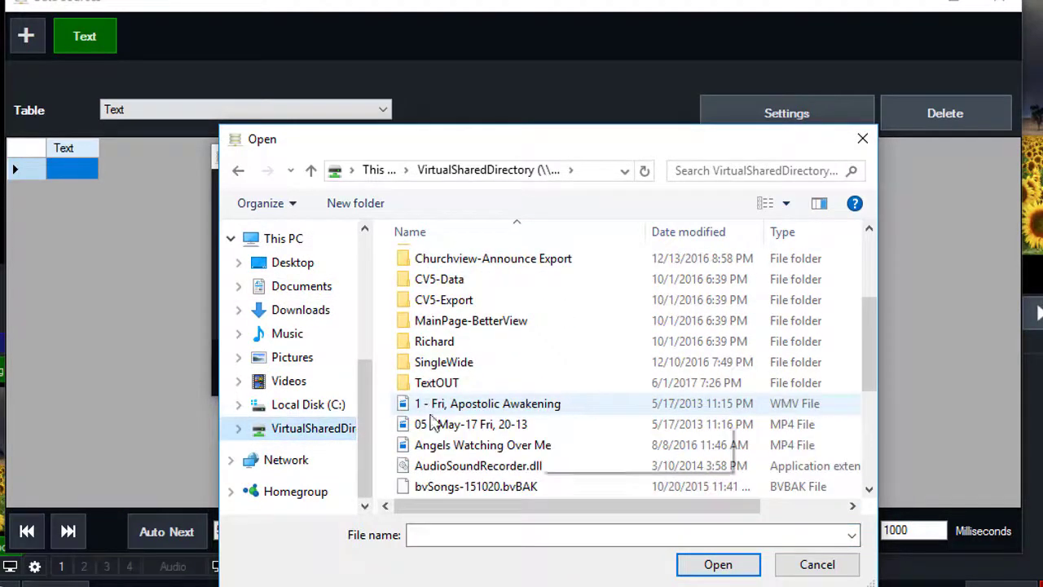
double_click(411, 365)
left_click(448, 262)
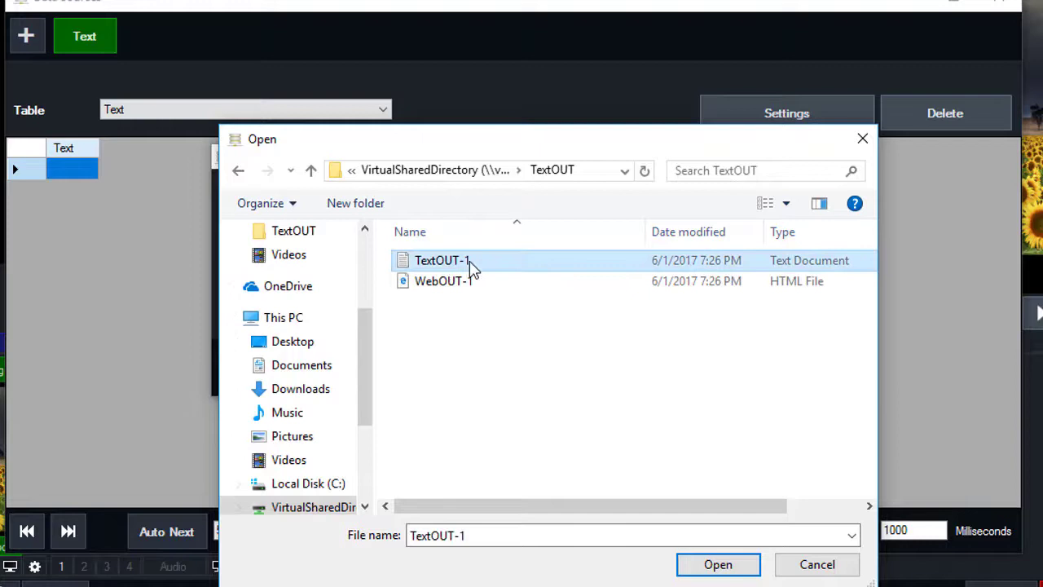
left_click(711, 564)
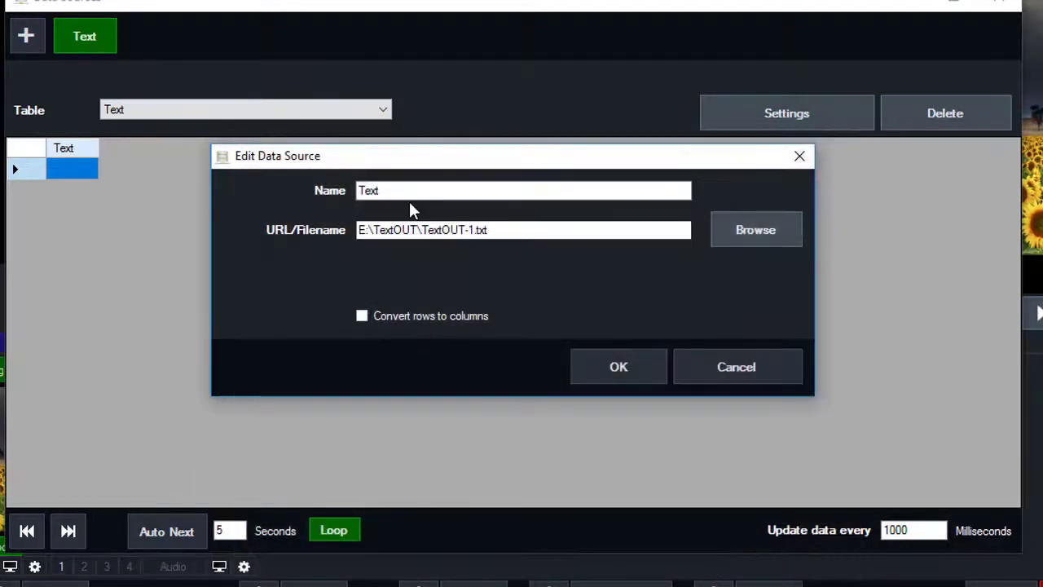
Step: Rename the data source to 'Live Text Feed' and confirm it
left_click_drag(410, 192, 301, 195)
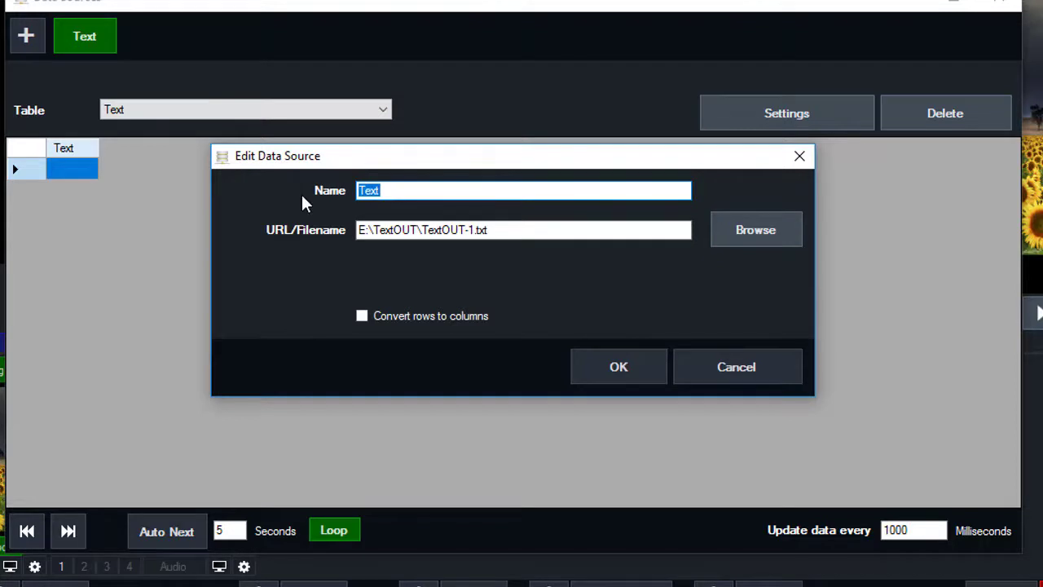
type("Live Text Feed")
left_click(624, 366)
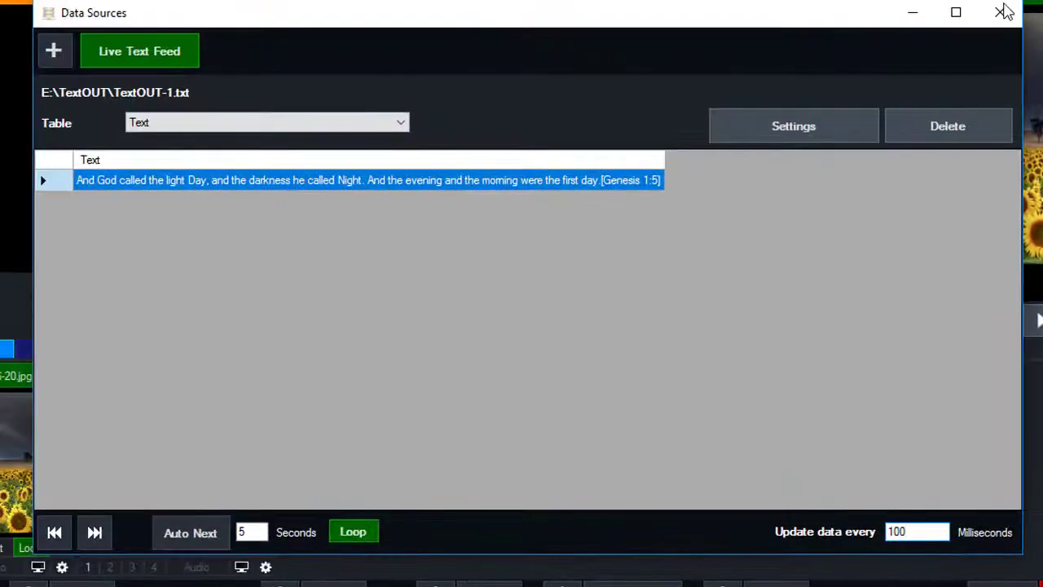
Step: Close Data Sources and start a new 1920x1080 title in vMix Title Designer
left_click(1002, 13)
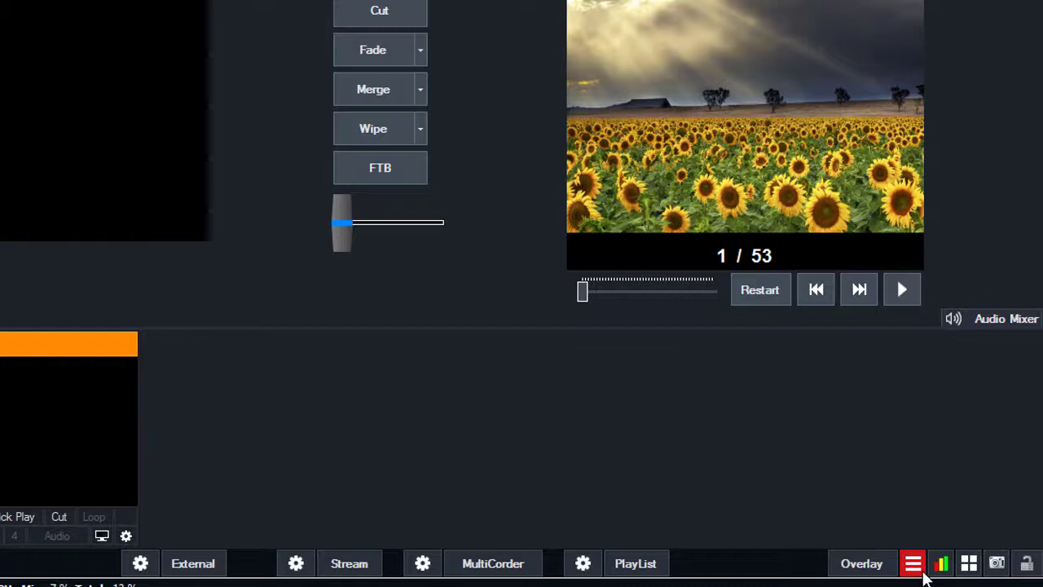
left_click(913, 565)
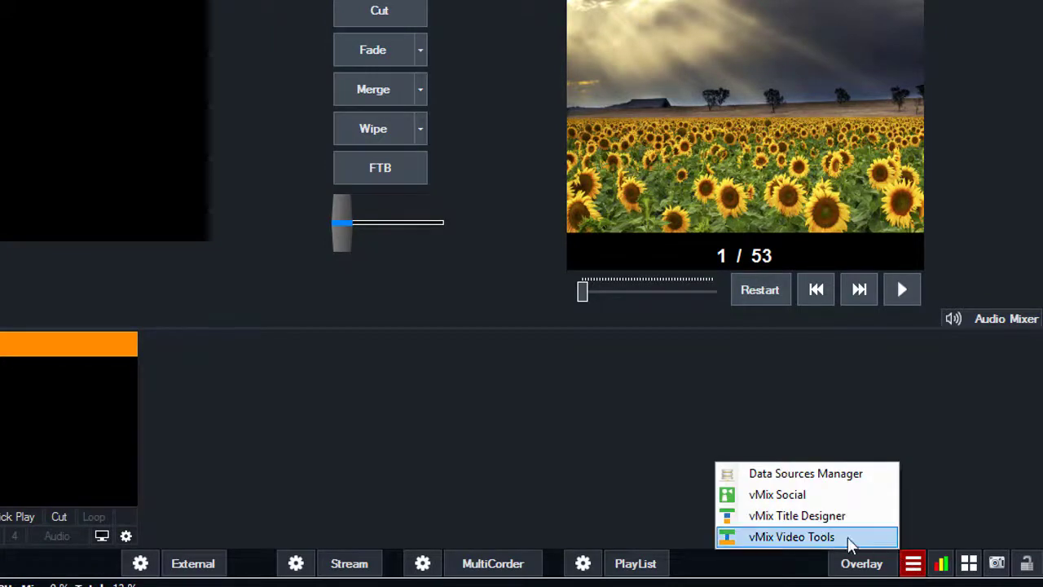
left_click(795, 522)
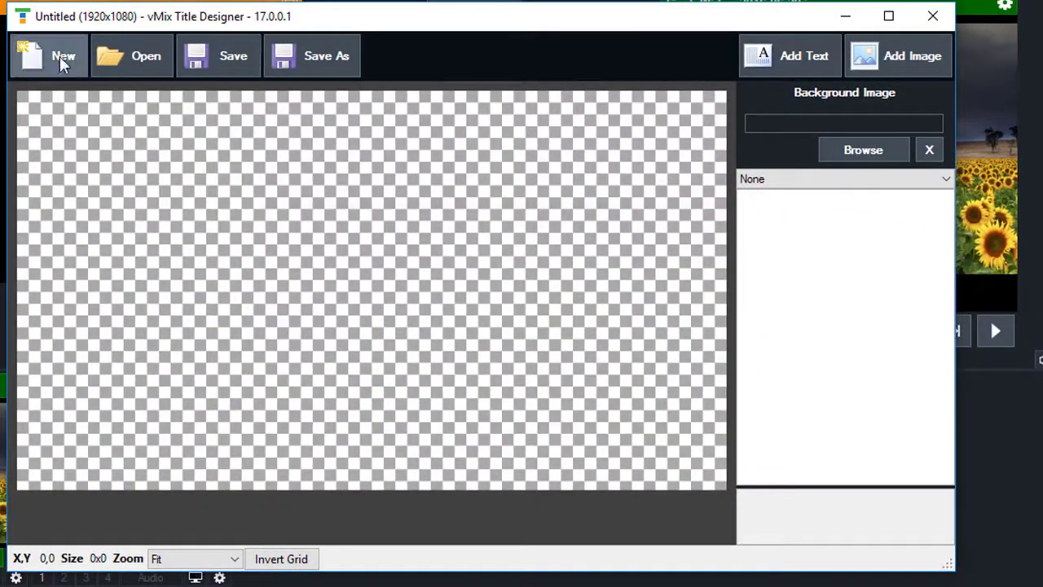
left_click(55, 57)
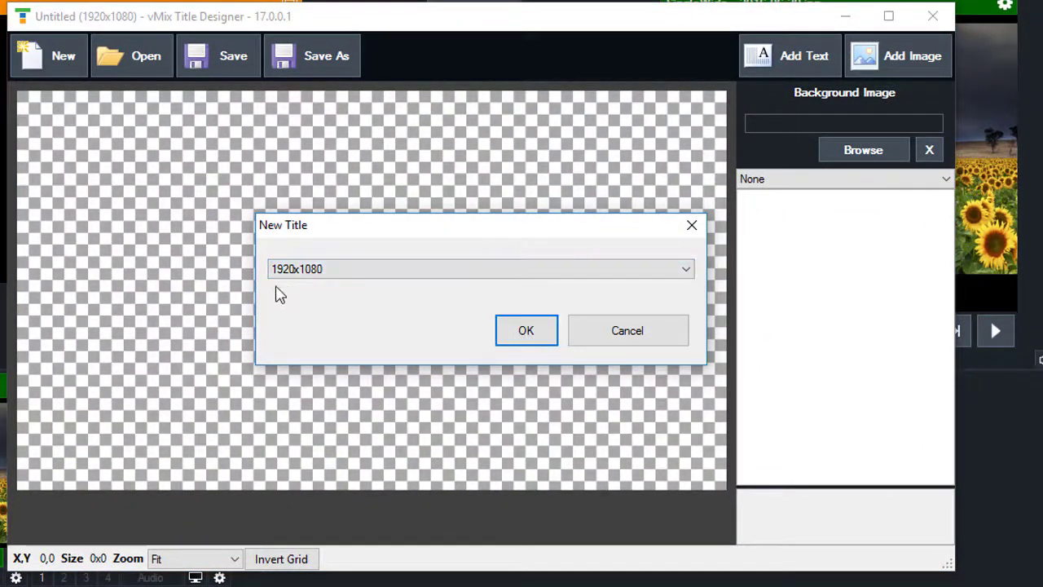
left_click(525, 334)
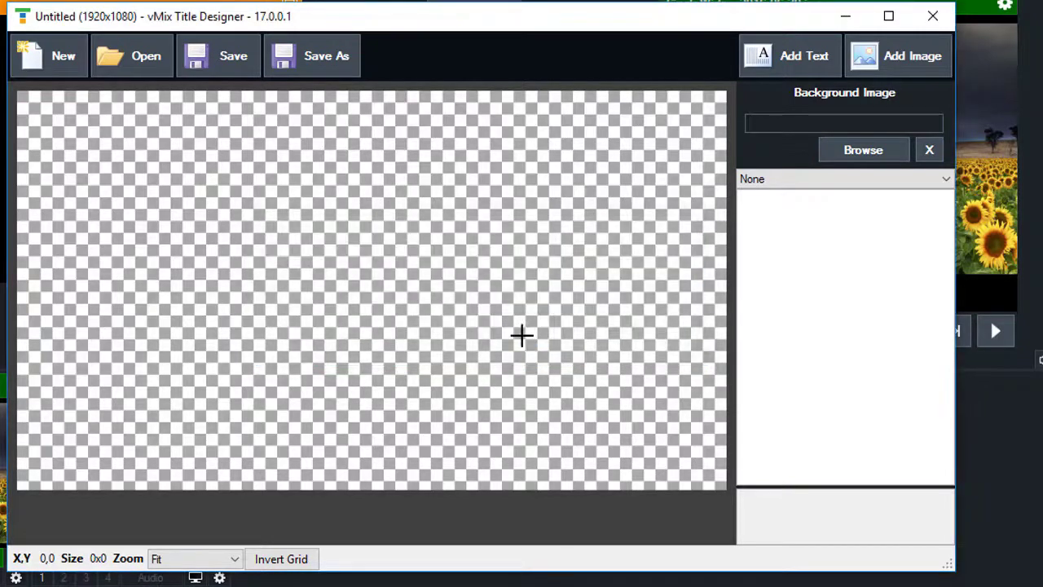
Step: Add a Text object and stretch it across the lower third of the title
left_click(790, 61)
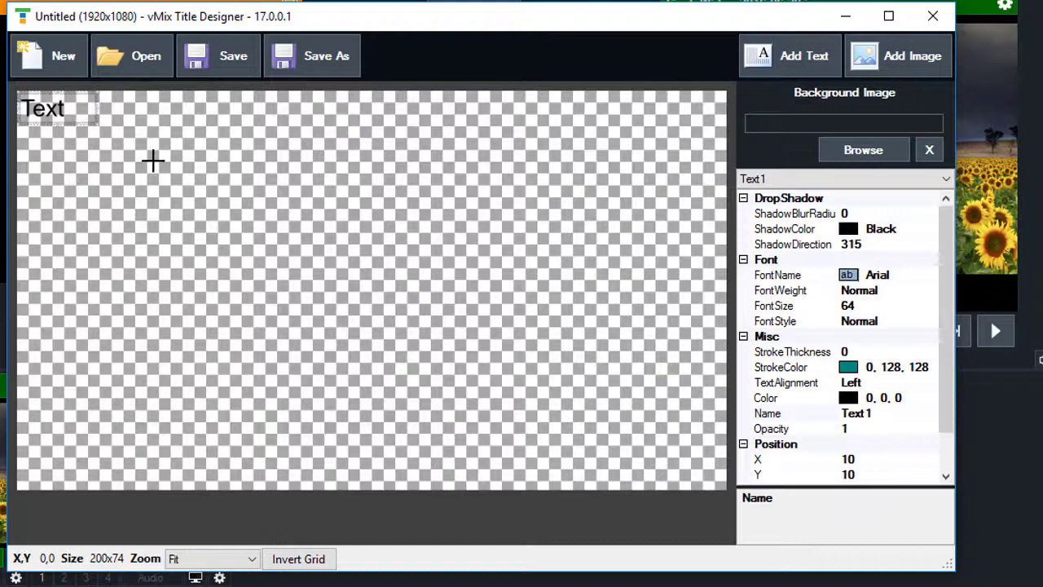
left_click_drag(72, 114, 724, 383)
left_click_drag(724, 383, 723, 383)
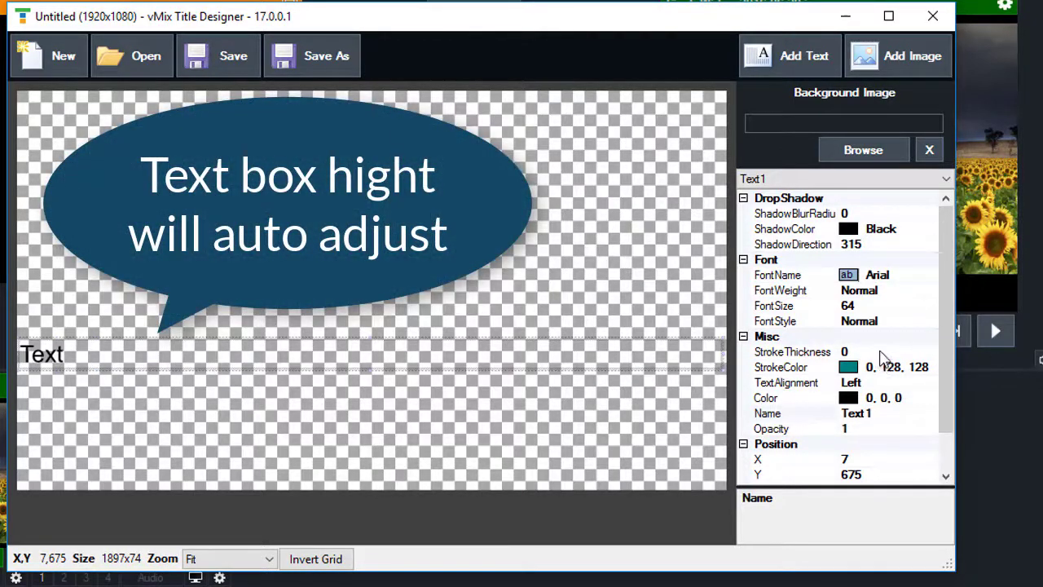
Step: Style the text white, size 72, with a black outline of thickness 2
left_click(881, 351)
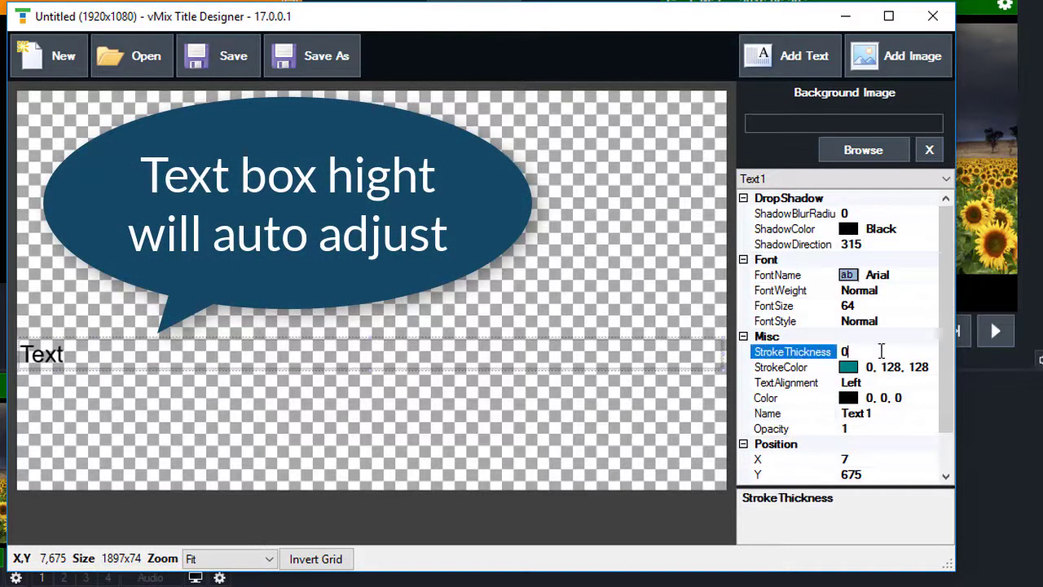
type("2")
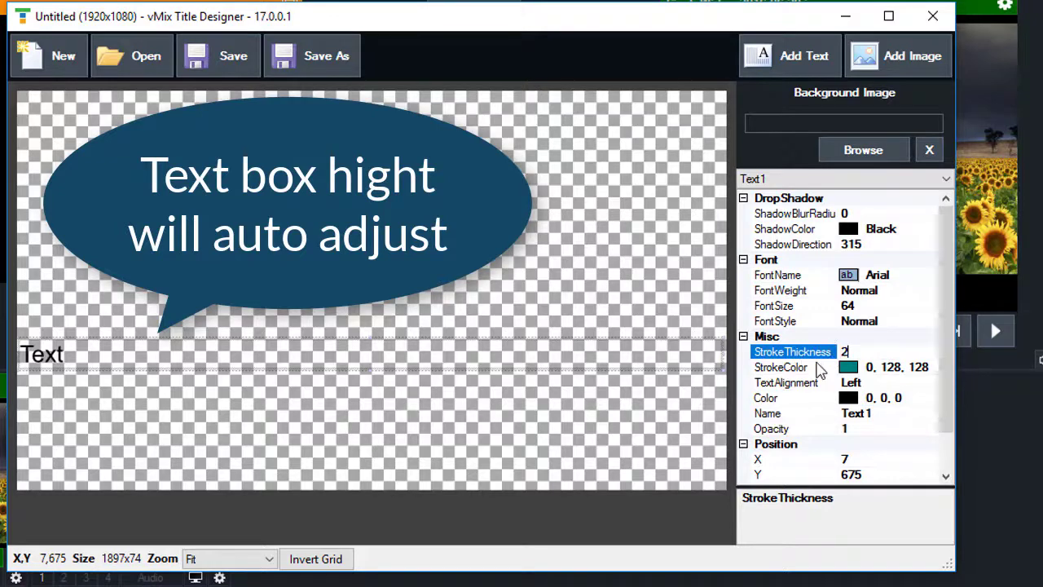
left_click(930, 368)
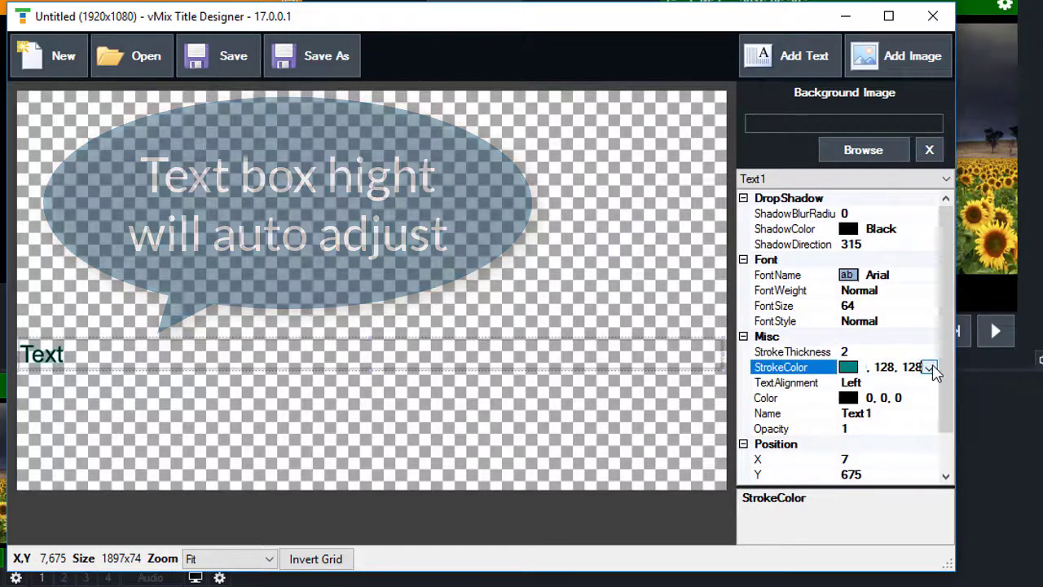
left_click(929, 368)
left_click(762, 531)
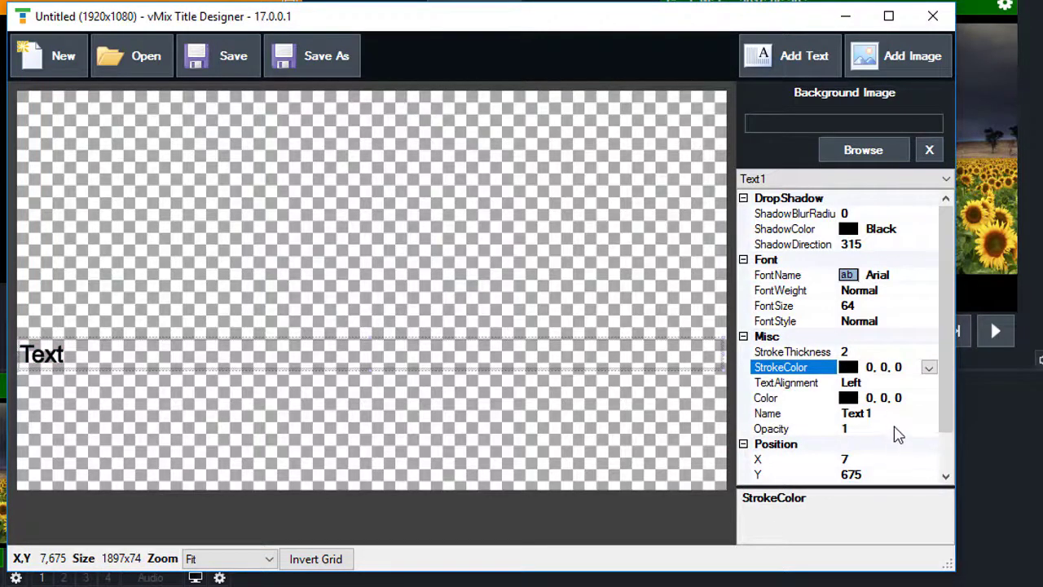
left_click(928, 398)
left_click(928, 399)
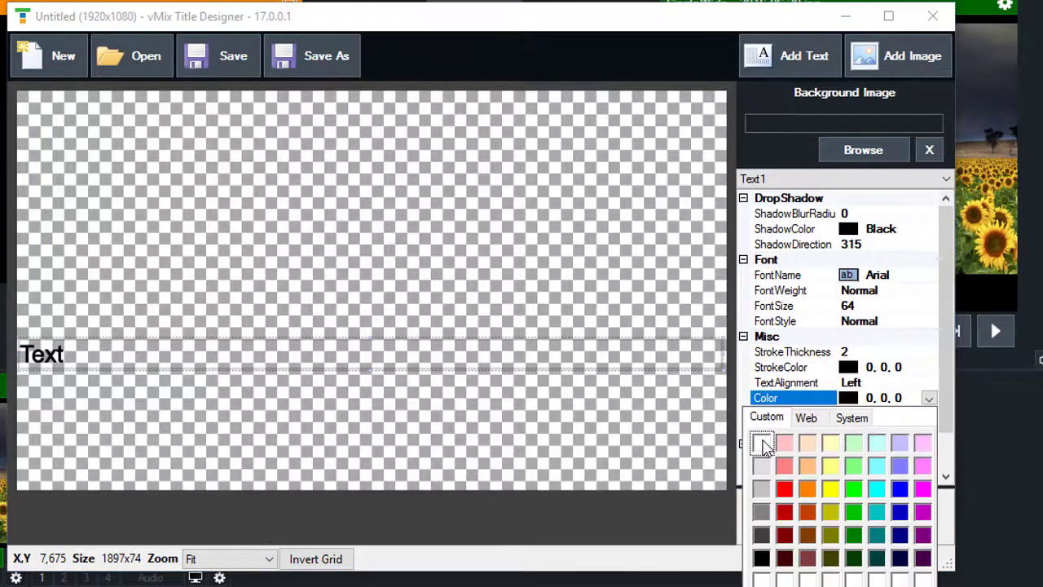
left_click(762, 444)
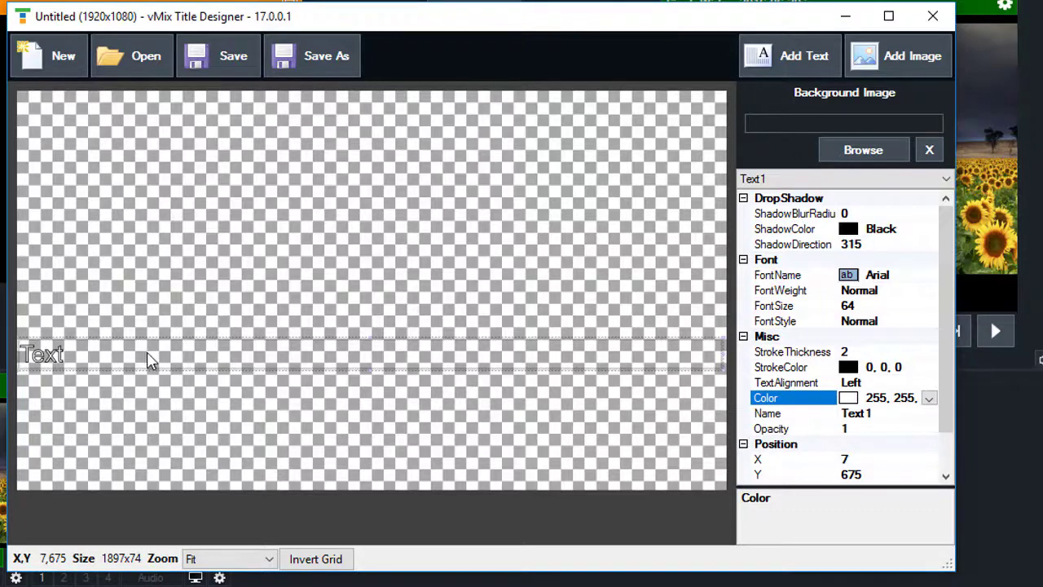
left_click(886, 307)
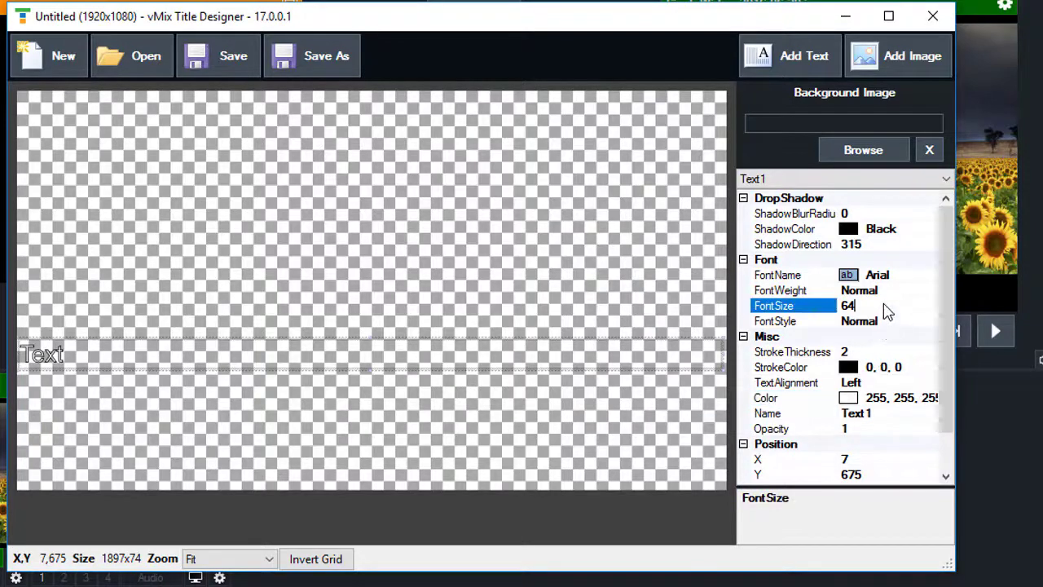
left_click(929, 306)
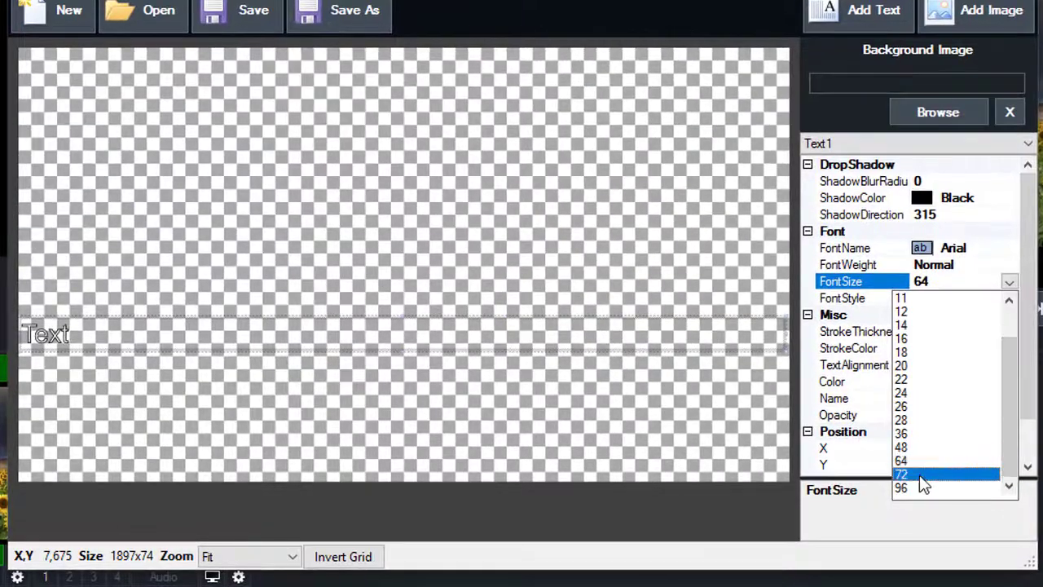
left_click(889, 482)
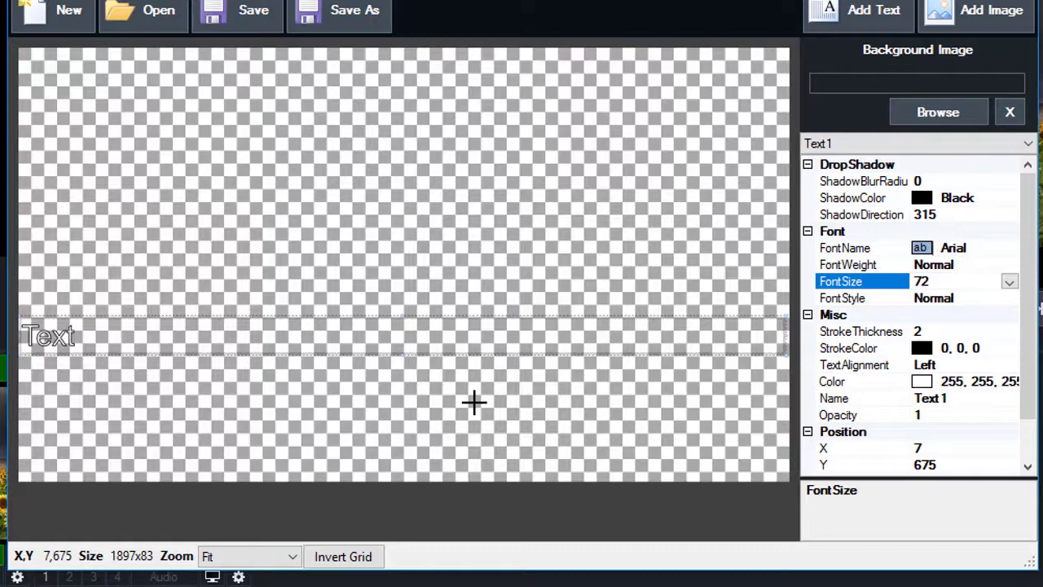
Step: Save the title as the XAML file 'Live text' in Documents
left_click(243, 23)
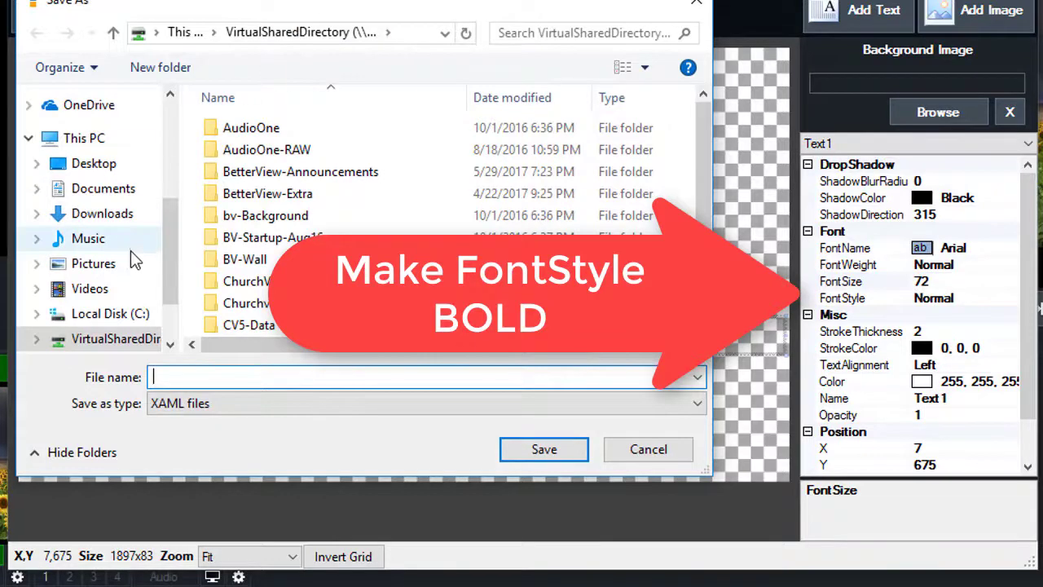
left_click(91, 189)
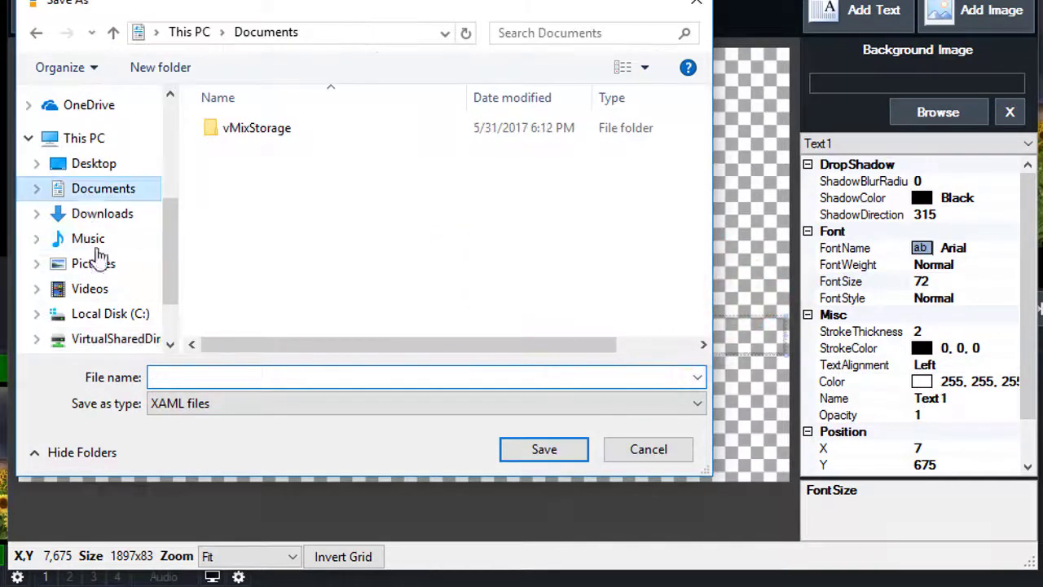
left_click(222, 375)
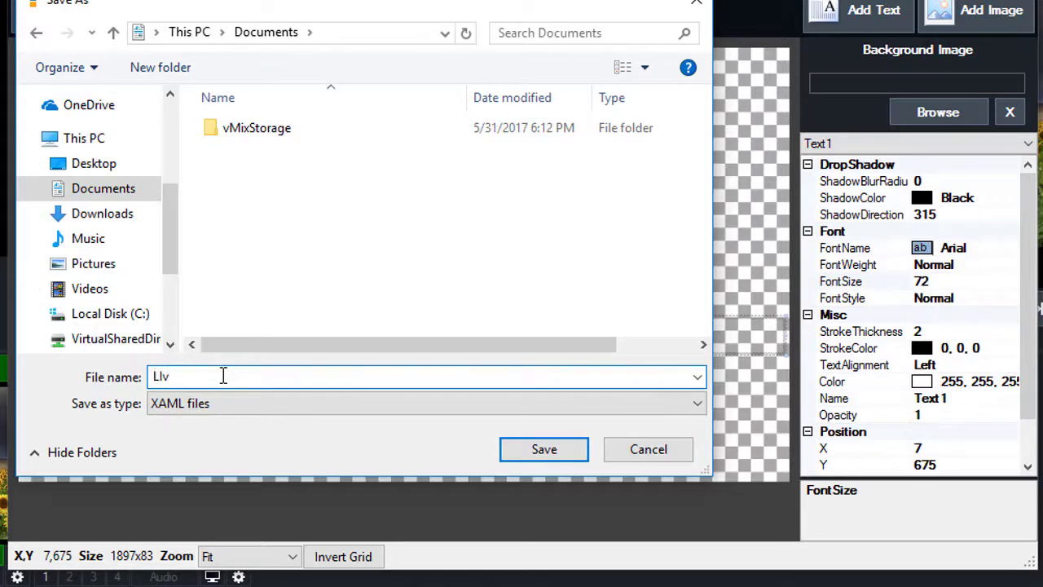
key("BackSpace")
key("BackSpace")
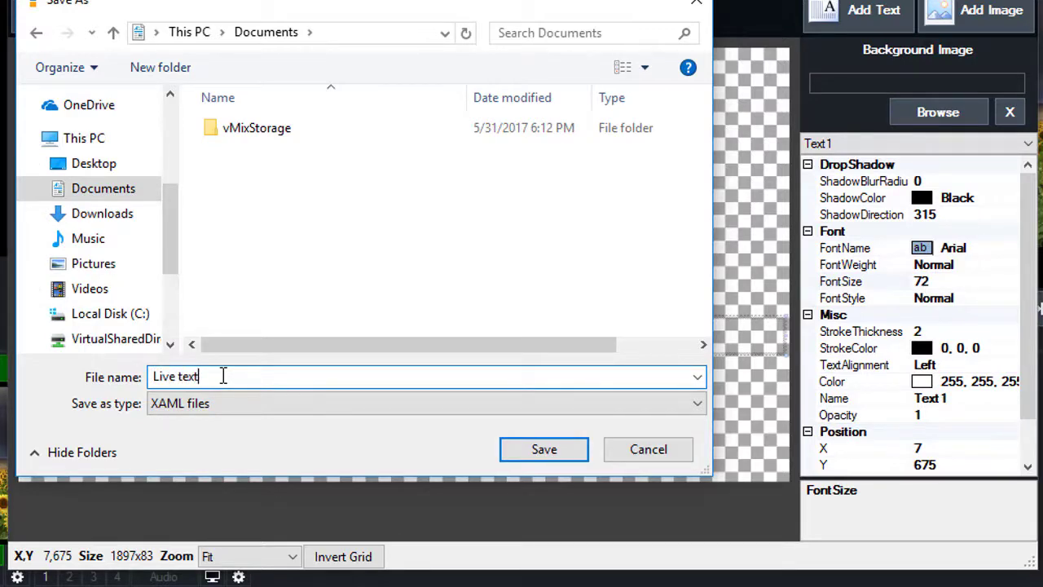
key("Return")
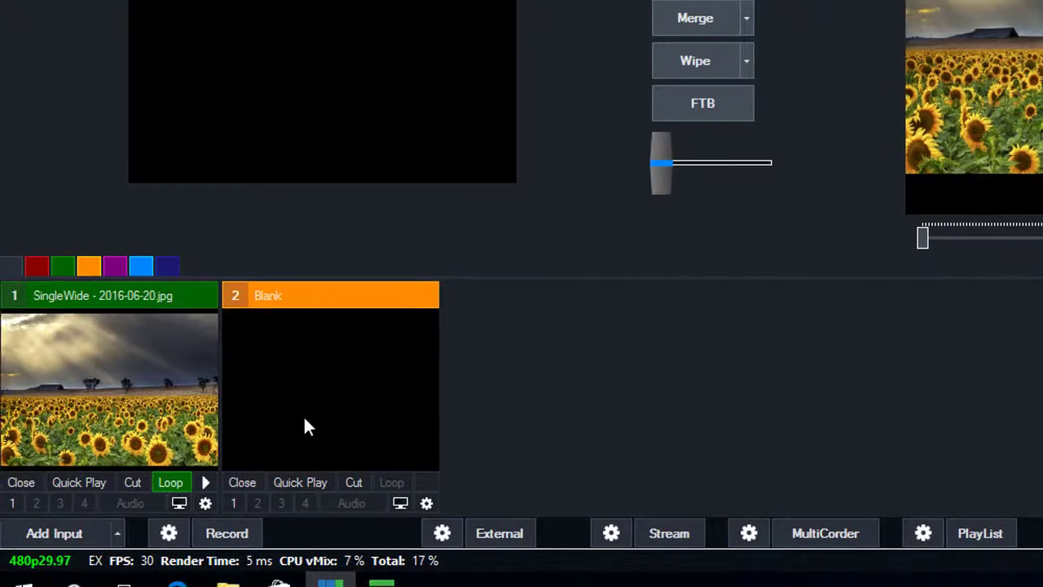
Step: Add Documents\Live text 1.xaml as a Title/XAML input in vMix
left_click(66, 533)
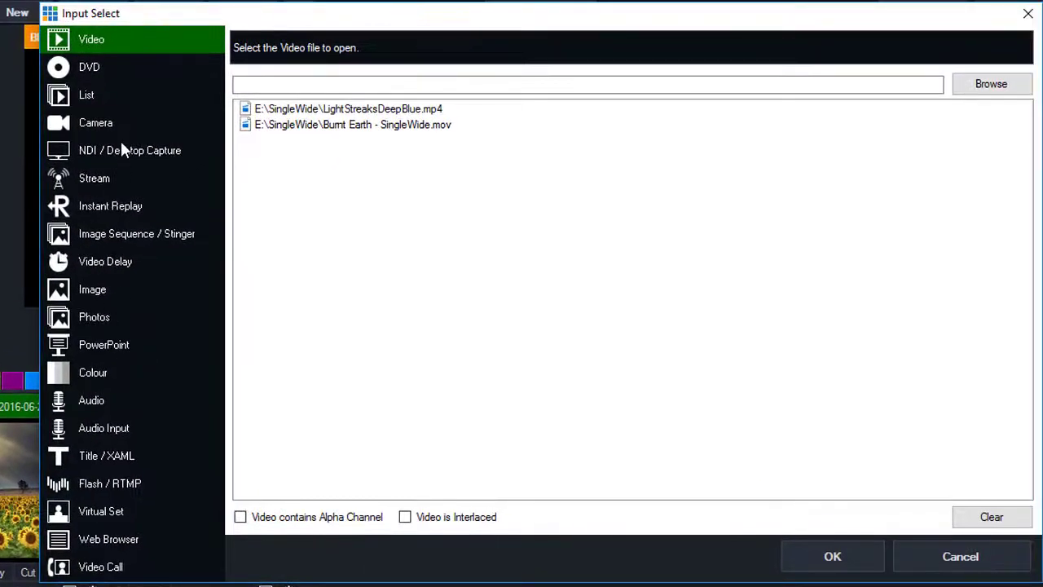
left_click(105, 457)
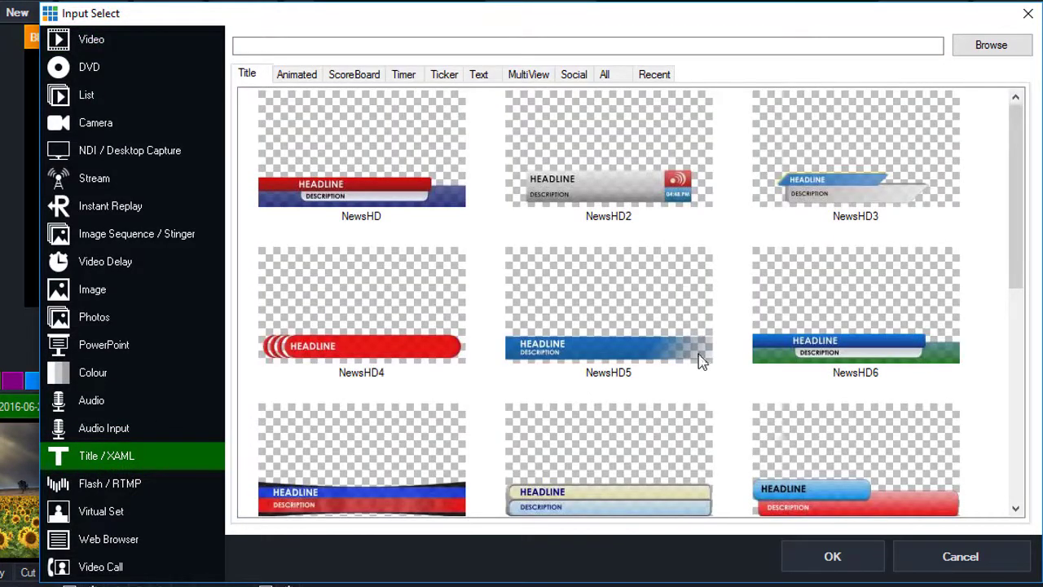
left_click(1002, 47)
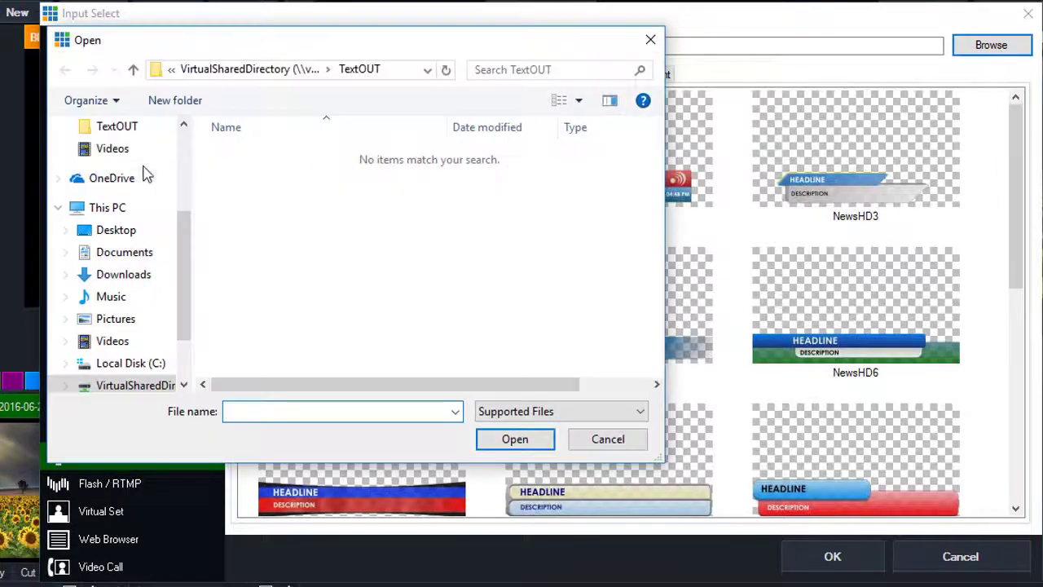
left_click(109, 260)
left_click(244, 174)
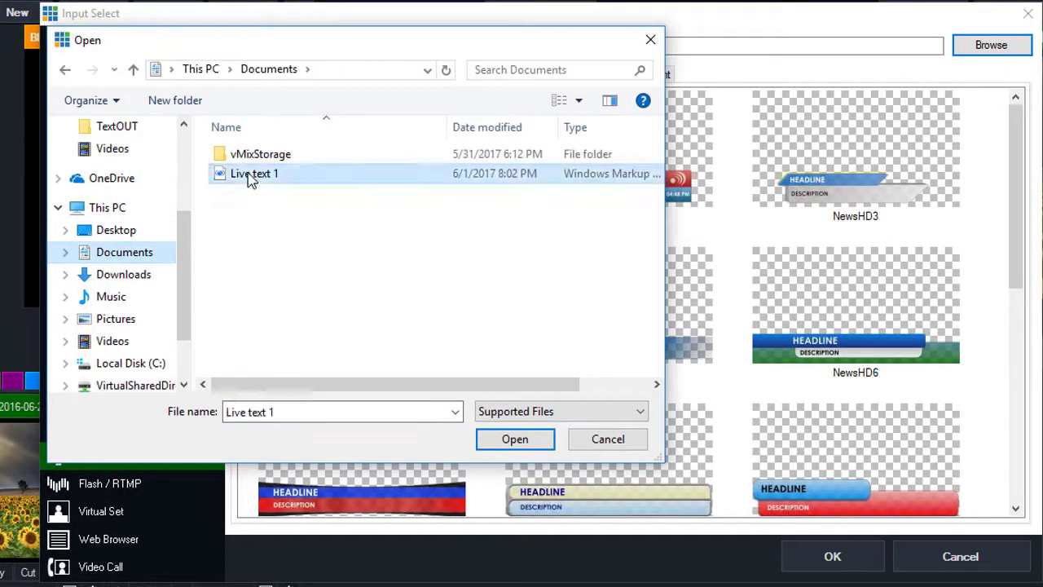
left_click(526, 441)
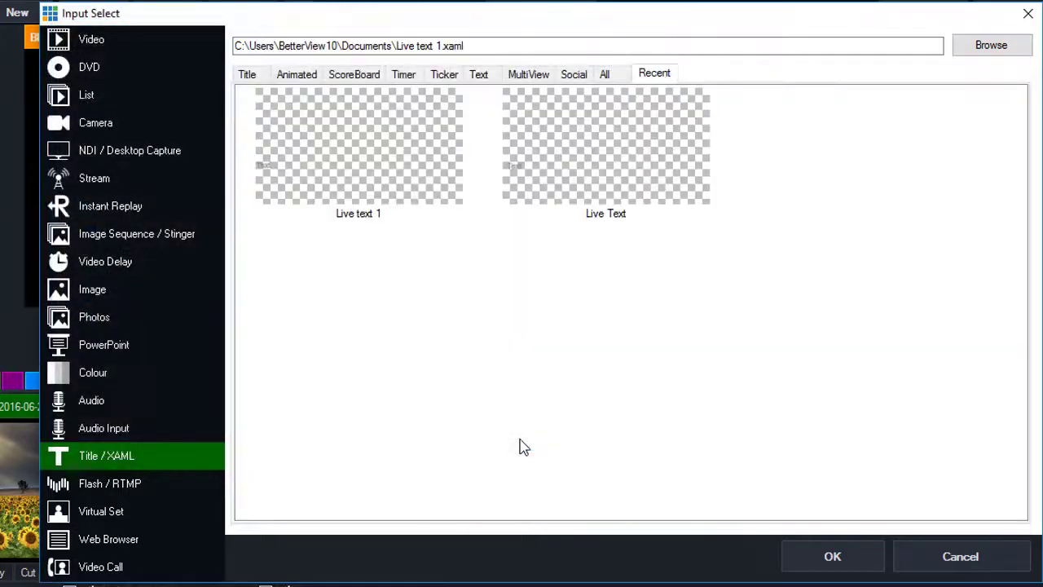
left_click(340, 166)
left_click(832, 555)
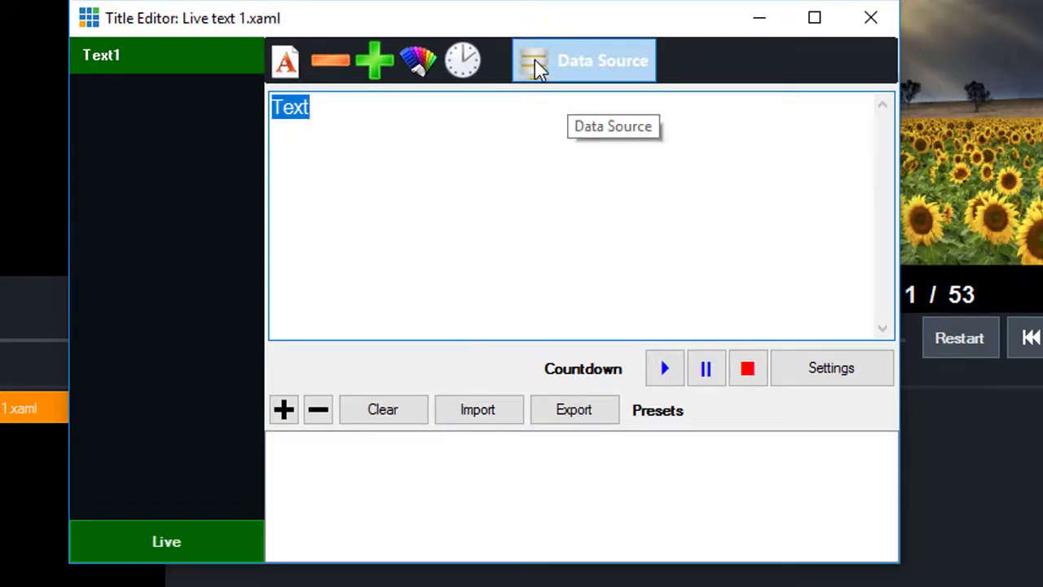
Step: Link Live text 1's text to Live Text Feed, column Text, showing Genesis 1:5, then close the editor
left_click(595, 72)
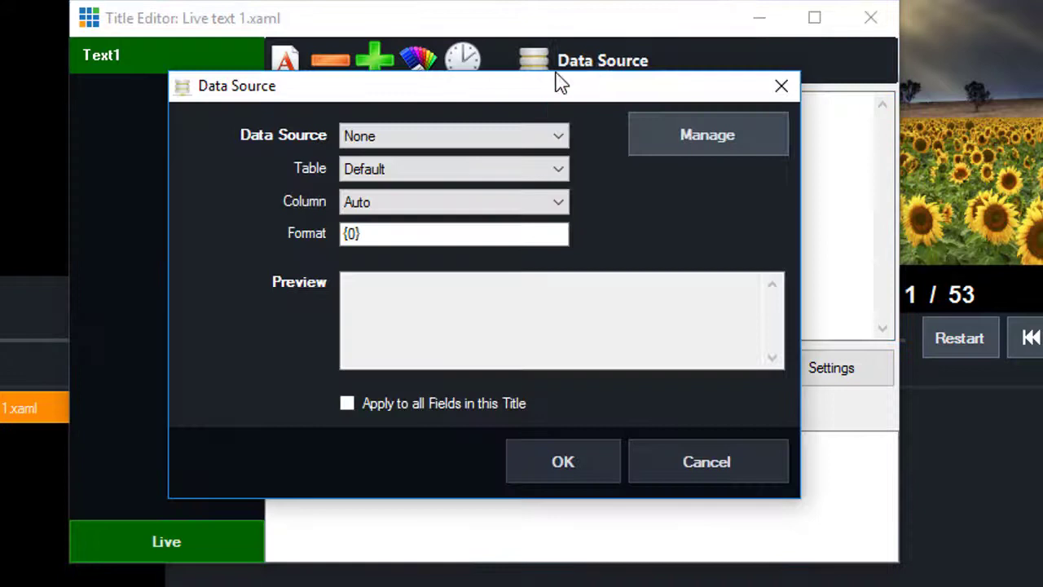
left_click(558, 136)
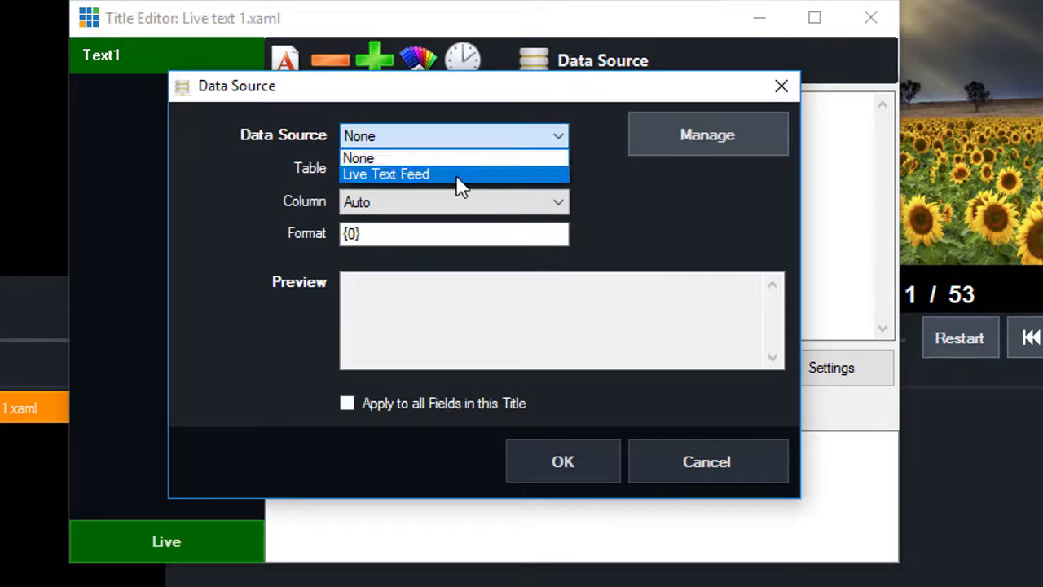
left_click(459, 175)
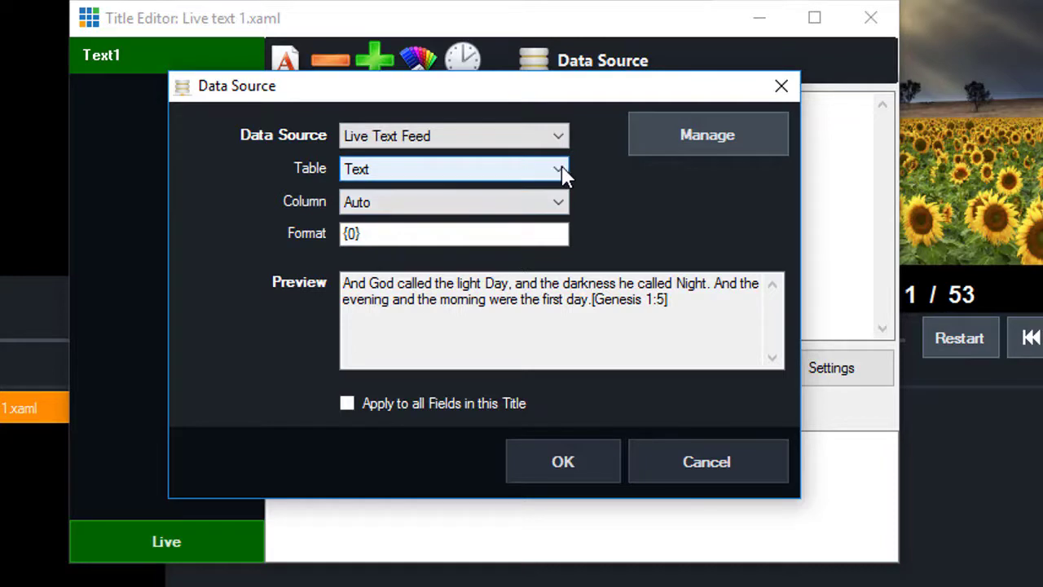
left_click(565, 209)
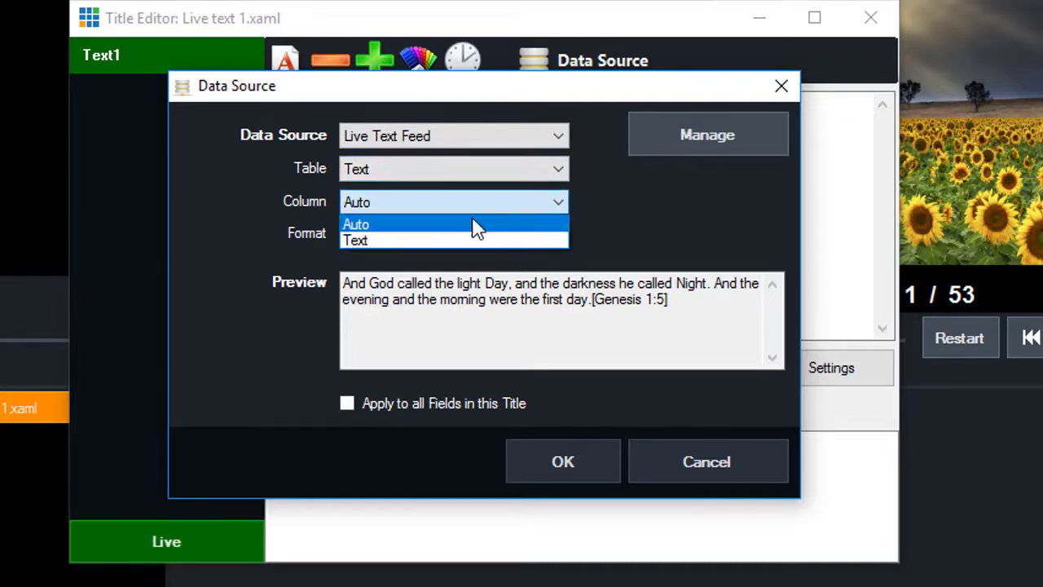
left_click(451, 238)
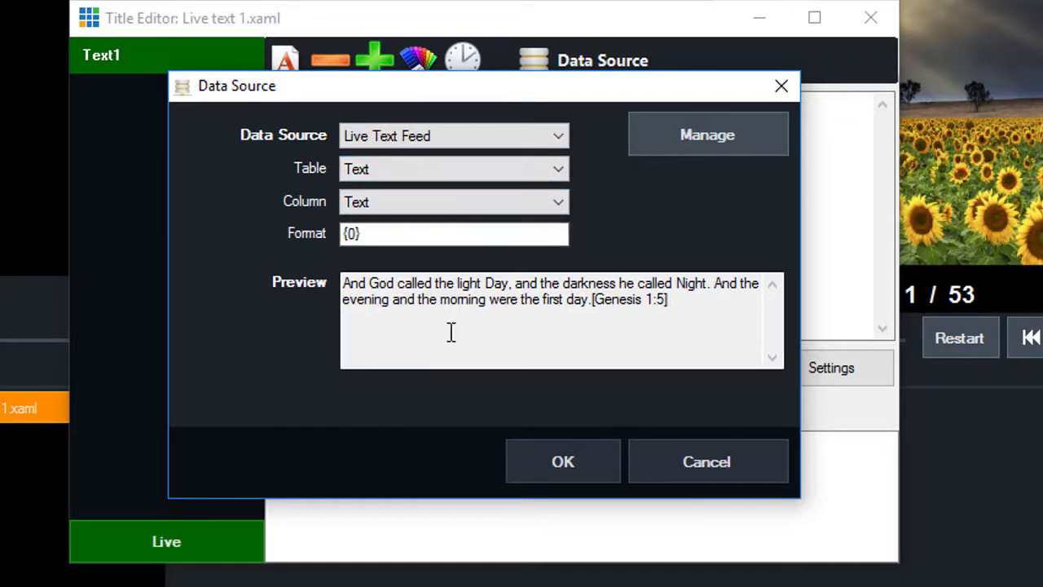
left_click(553, 463)
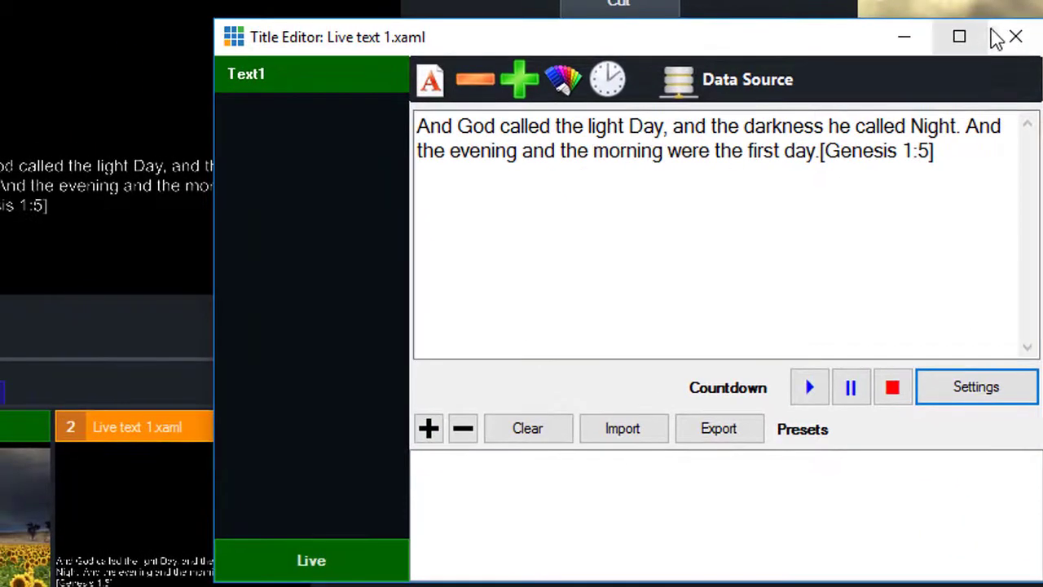
left_click(1015, 37)
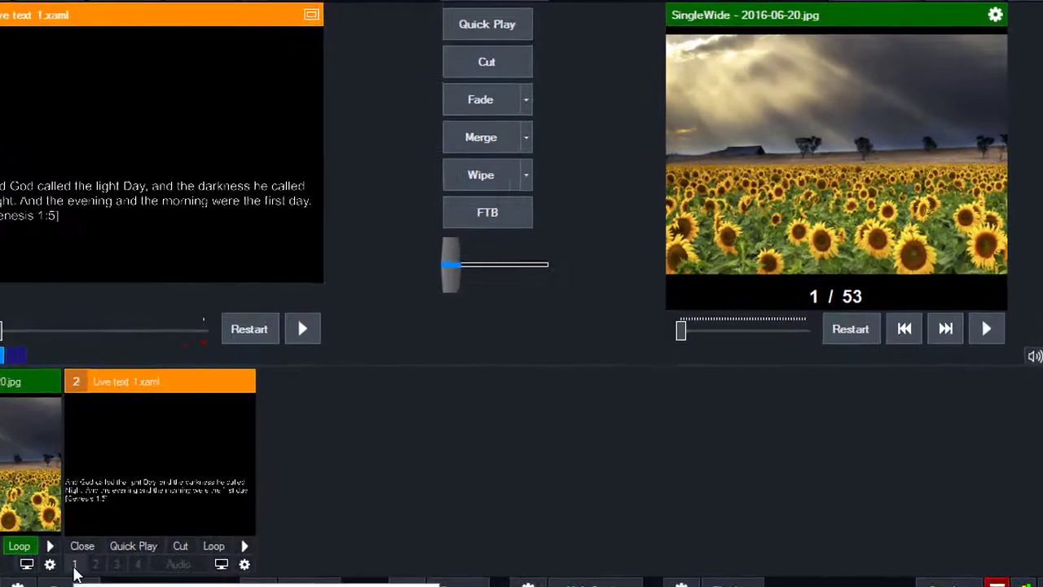
Step: Put Live text 1 on overlay 1 over the slideshow, pause the slideshow, and bring up Title Designer
left_click(73, 564)
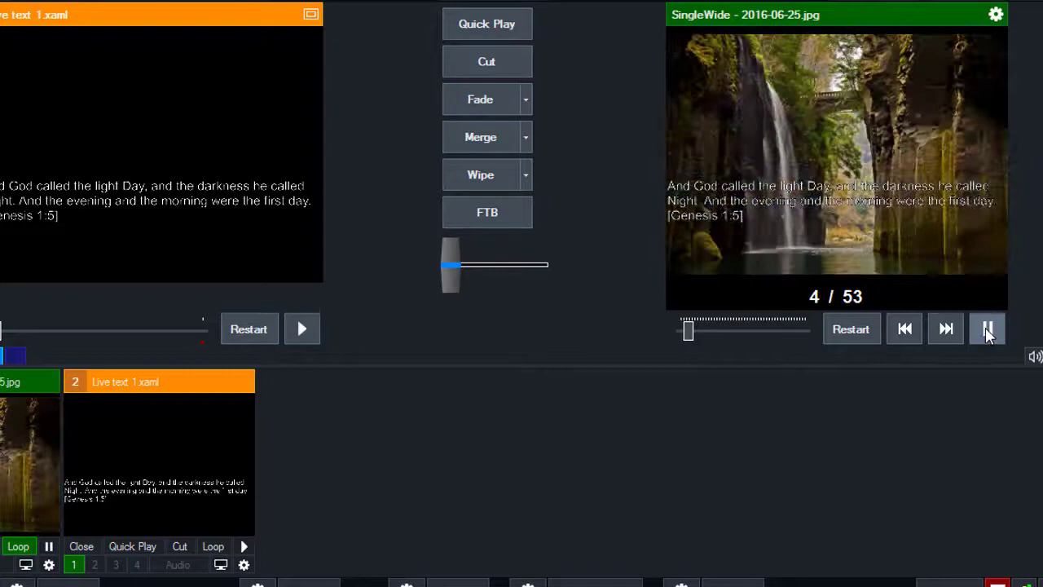
left_click(986, 329)
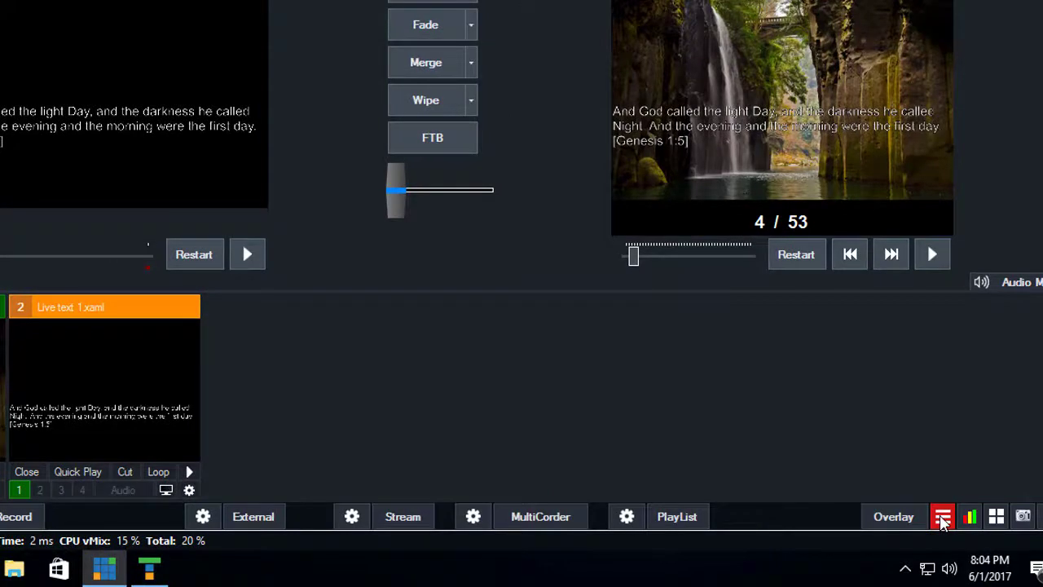
left_click(151, 570)
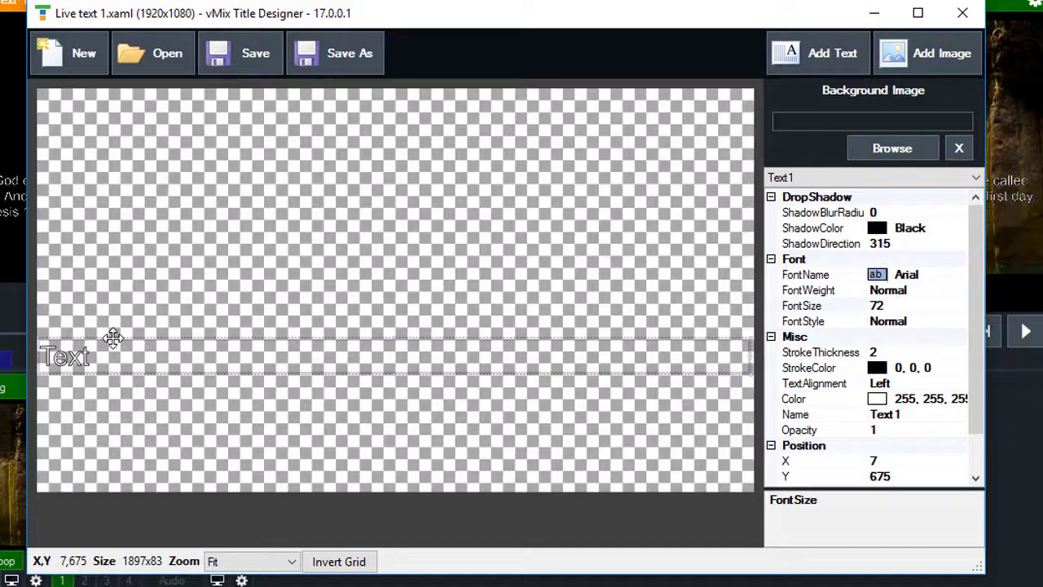
Step: Delete the default Text element and insert Lower Thirds.png from VirtualSharedDirectory as an image
left_click(403, 286)
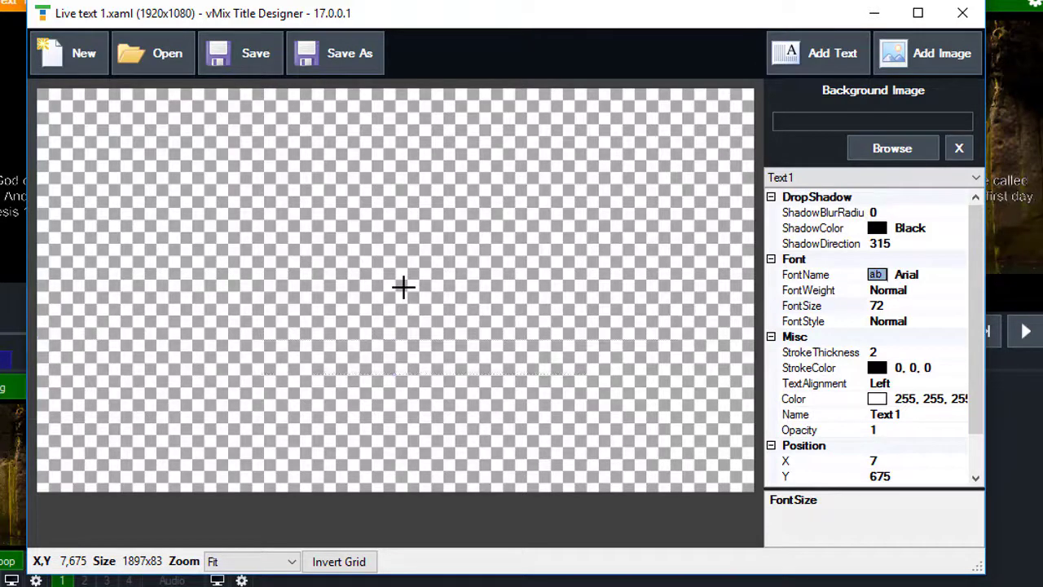
left_click(926, 52)
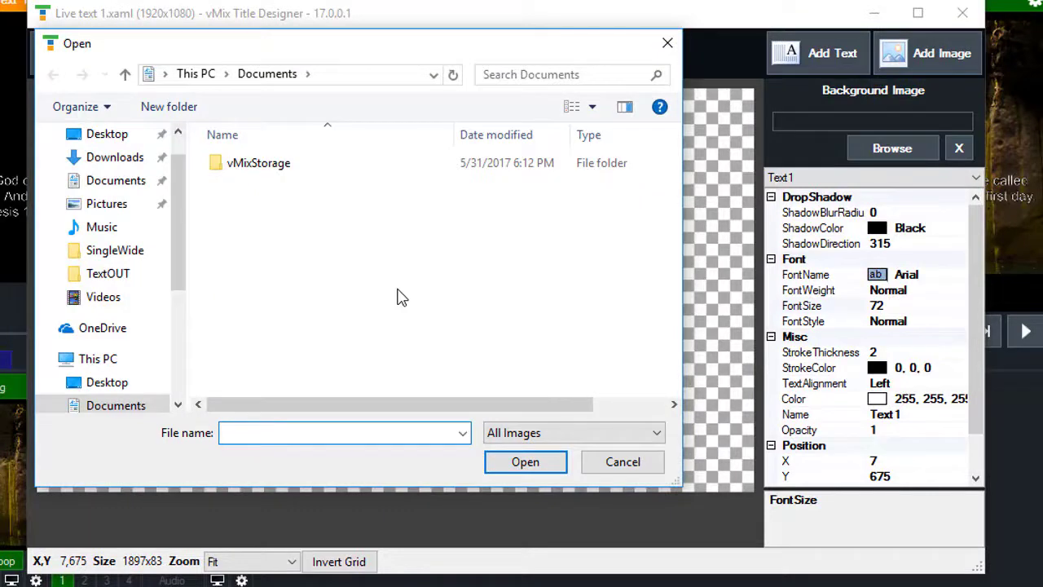
left_click_drag(177, 263, 156, 379)
left_click(112, 330)
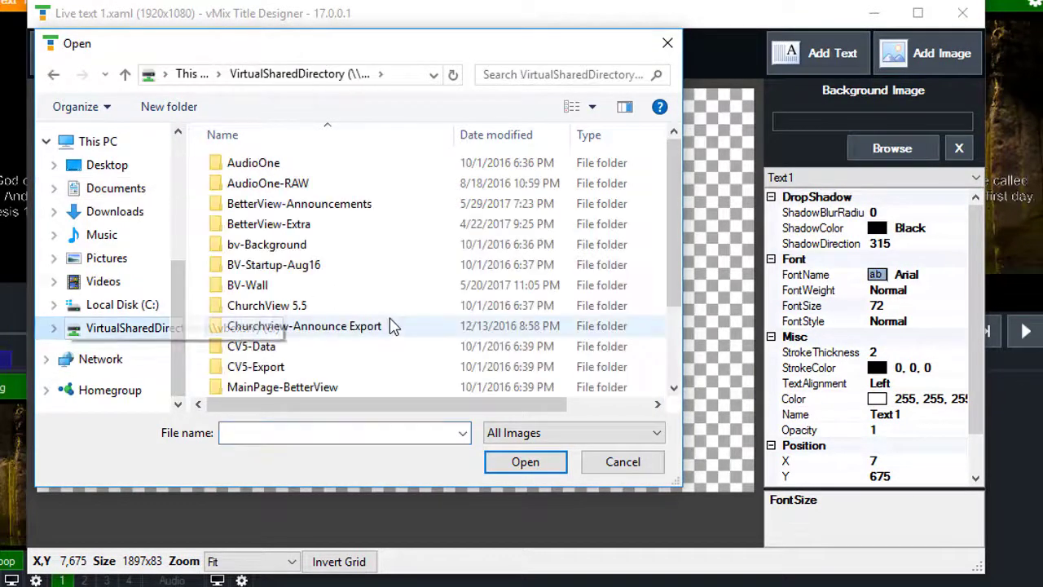
scroll(389, 326, "down", 2)
left_click(255, 365)
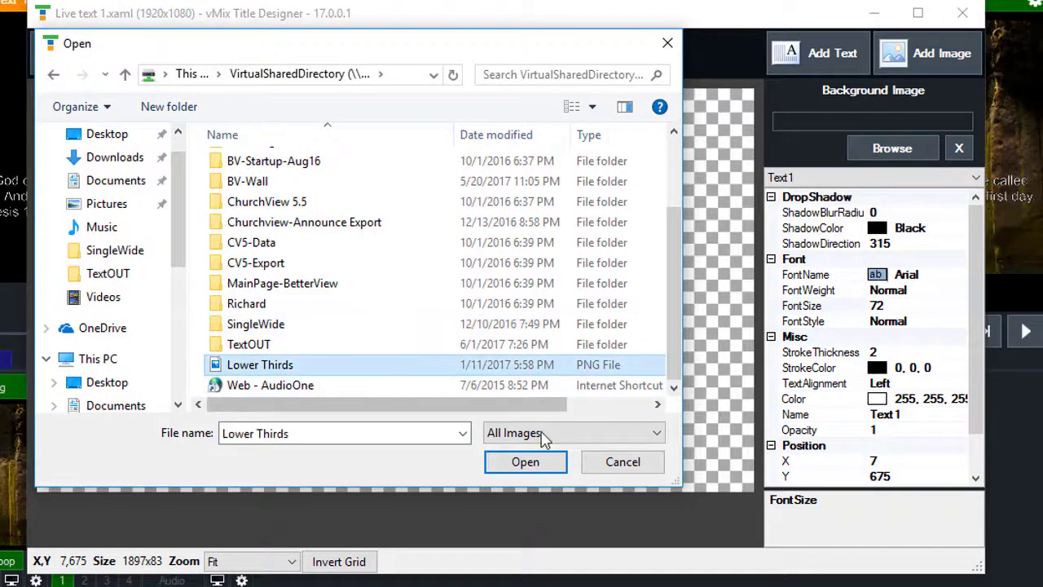
left_click(528, 463)
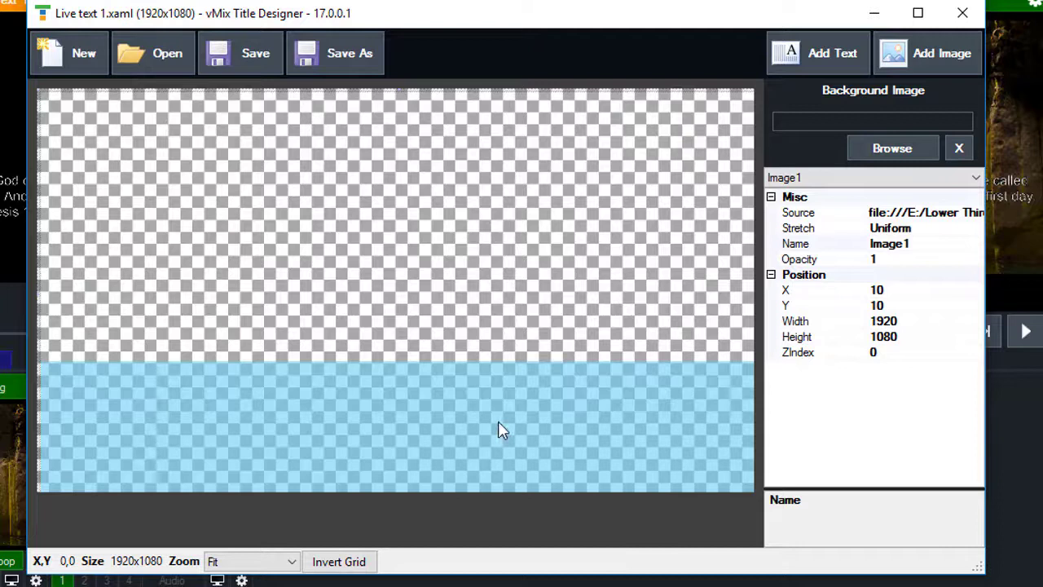
Step: Add a new text box stretched across the blue band with font size 72
left_click(824, 55)
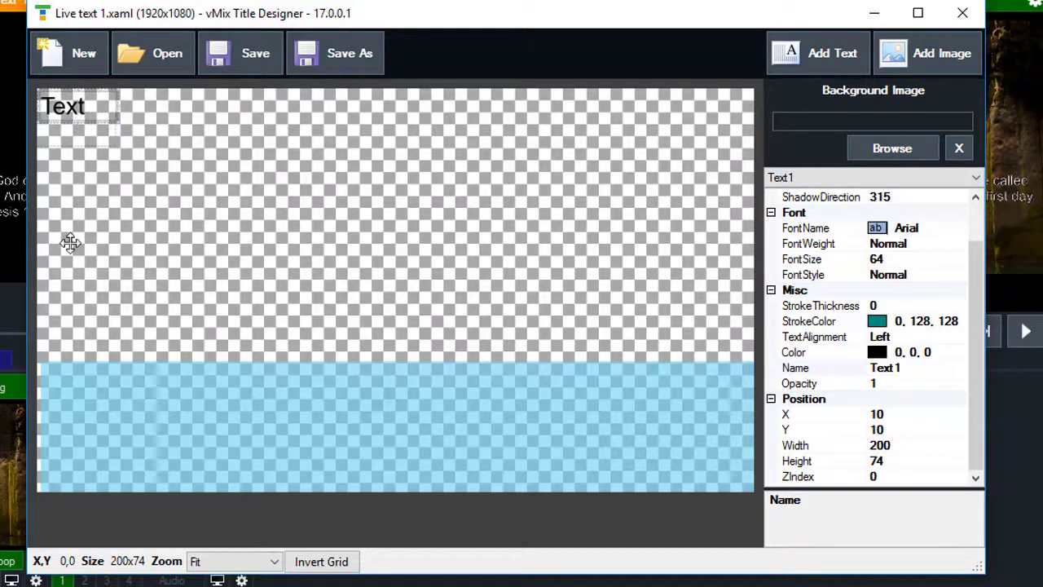
left_click_drag(72, 393, 747, 407)
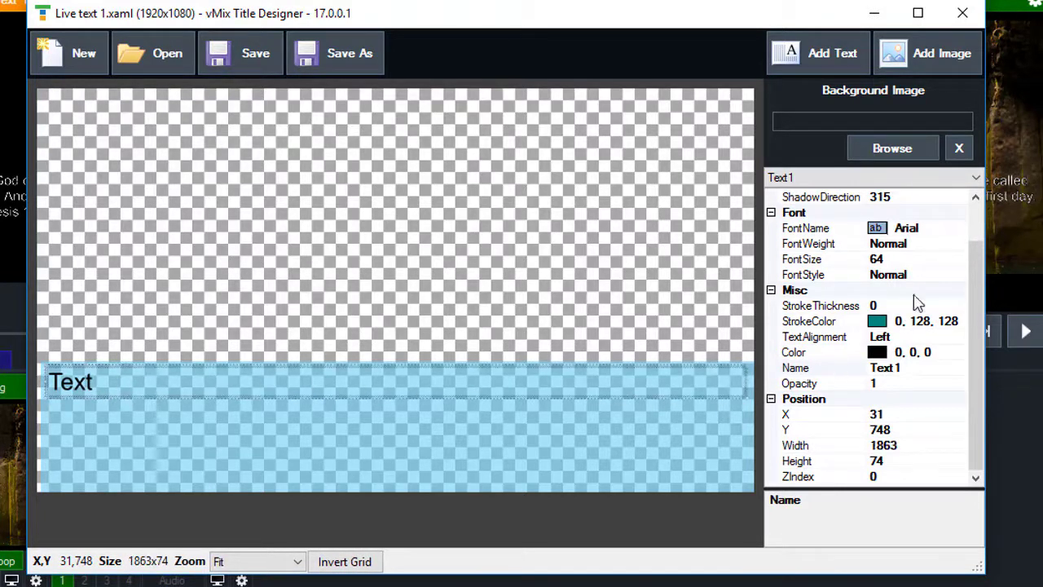
left_click(936, 262)
left_click(959, 261)
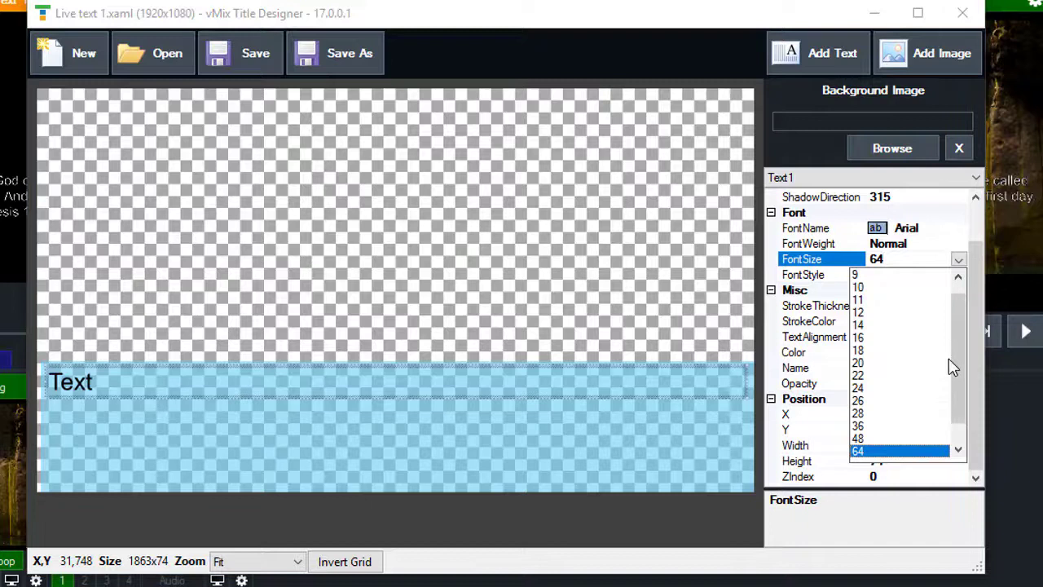
left_click_drag(954, 366, 877, 452)
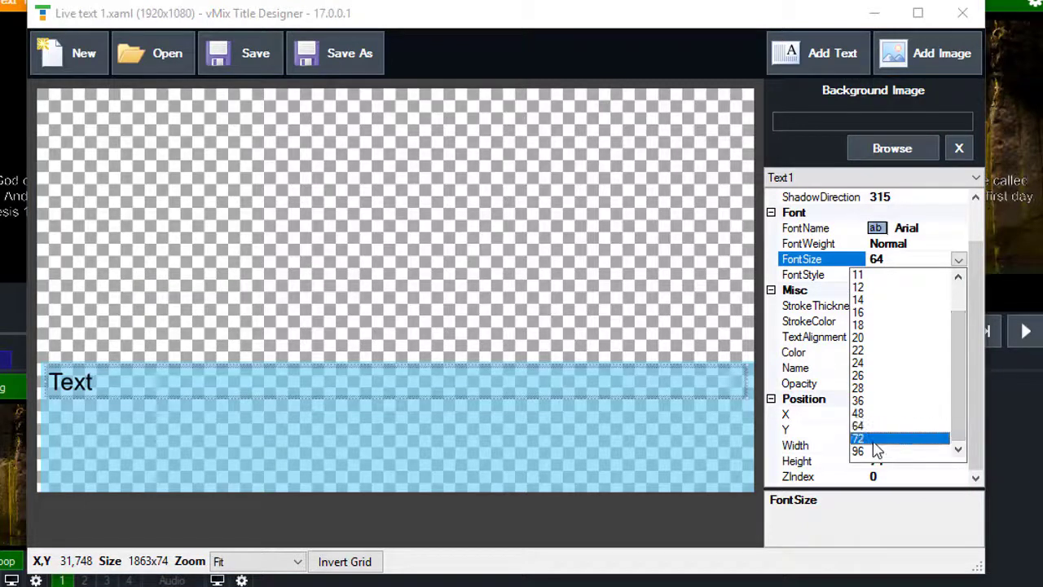
left_click(875, 439)
Step: Give the text a black outline of thickness 2 and a white fill
left_click(919, 308)
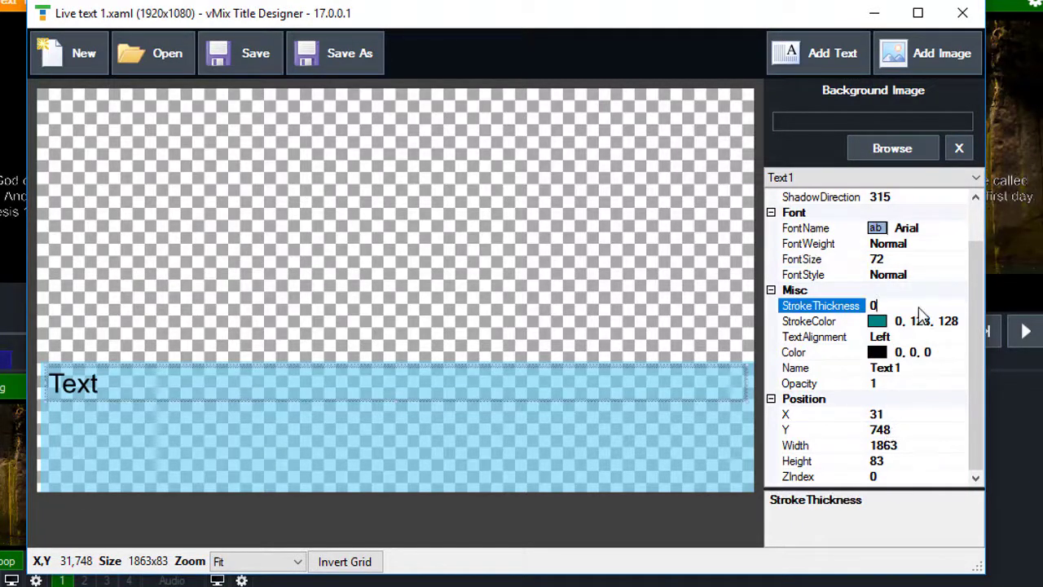
type("2")
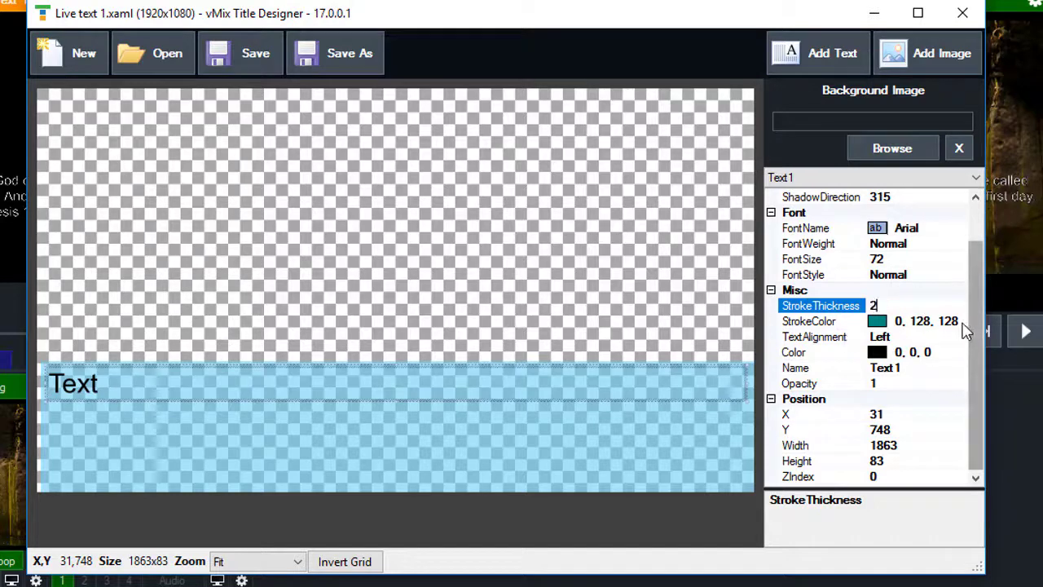
left_click(959, 323)
left_click(959, 322)
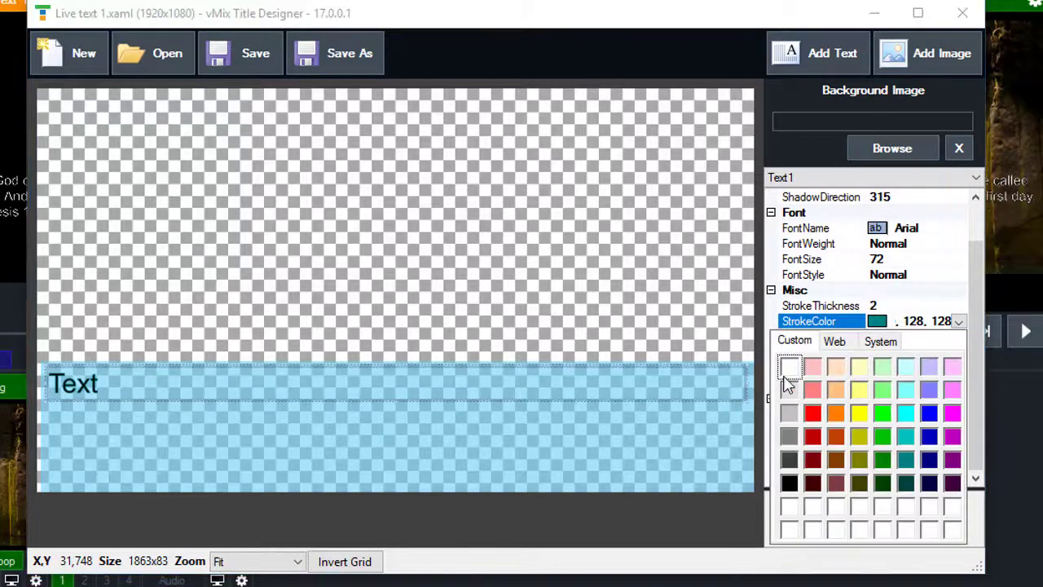
left_click(790, 483)
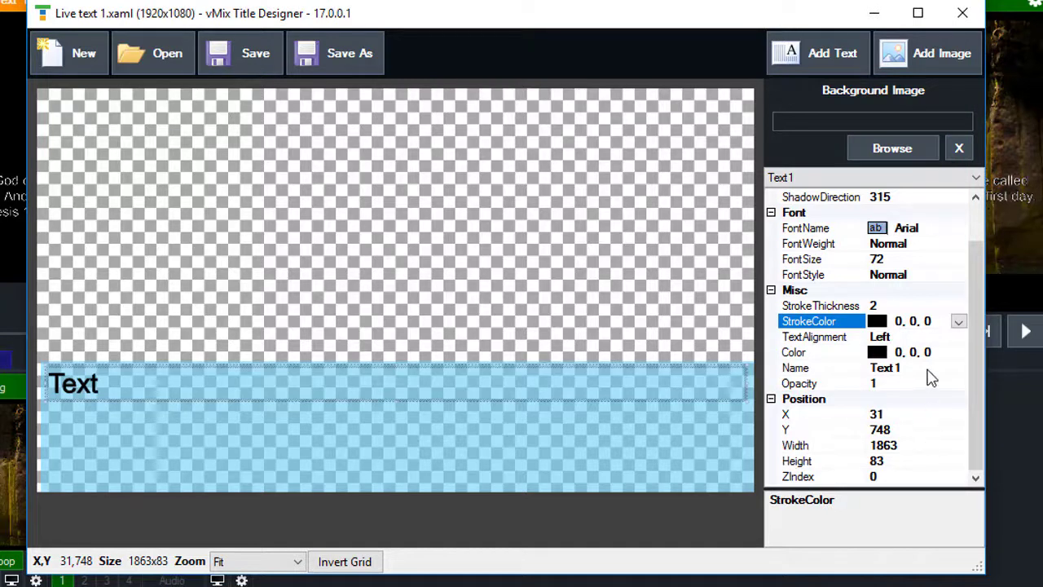
left_click(952, 354)
left_click(959, 352)
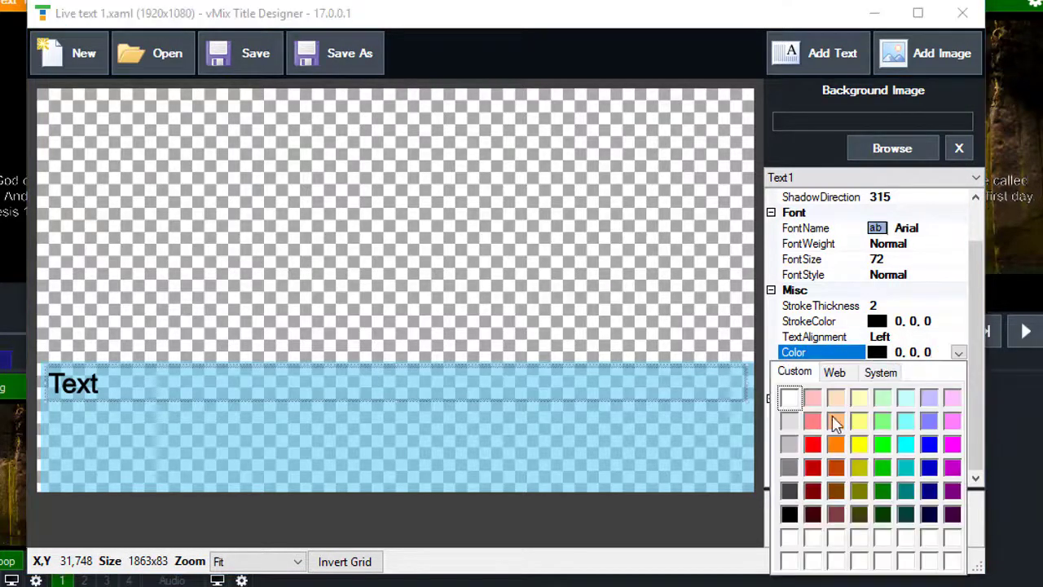
left_click(790, 398)
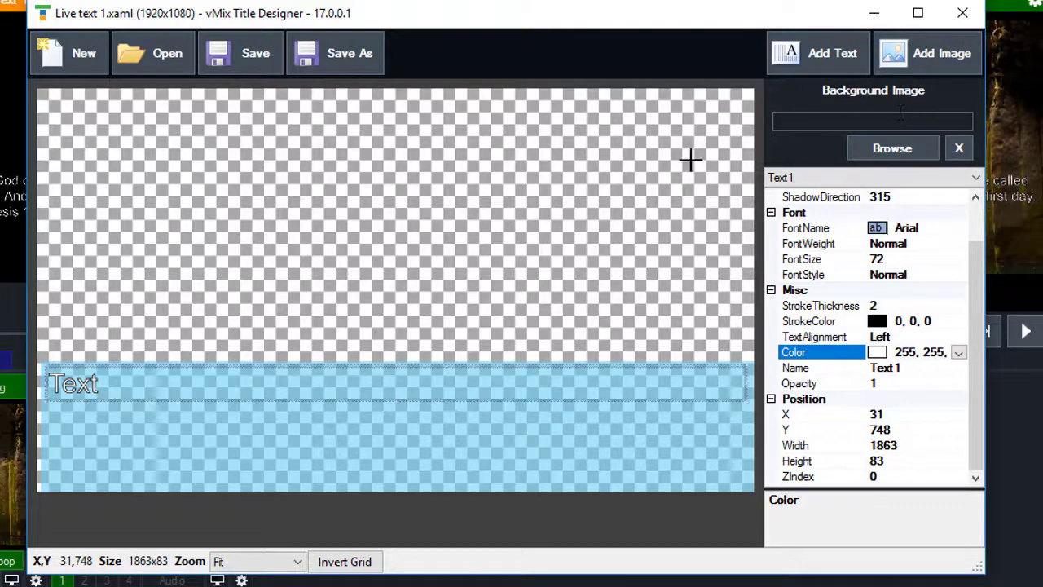
Step: Save the title in Documents as 'Live text 2.xaml' and minimize the Title Designer
left_click(336, 58)
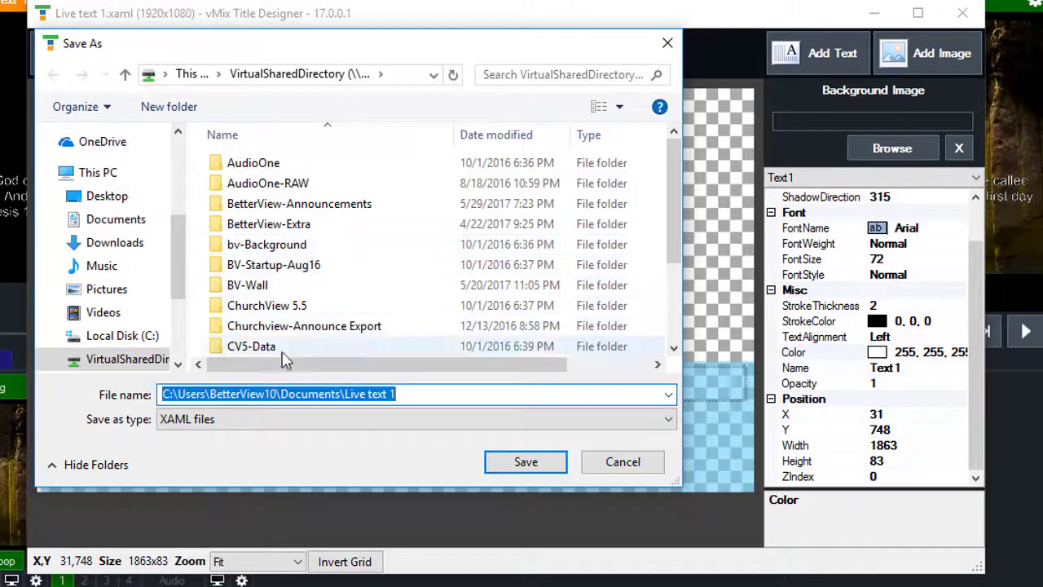
left_click(108, 220)
left_click(259, 184)
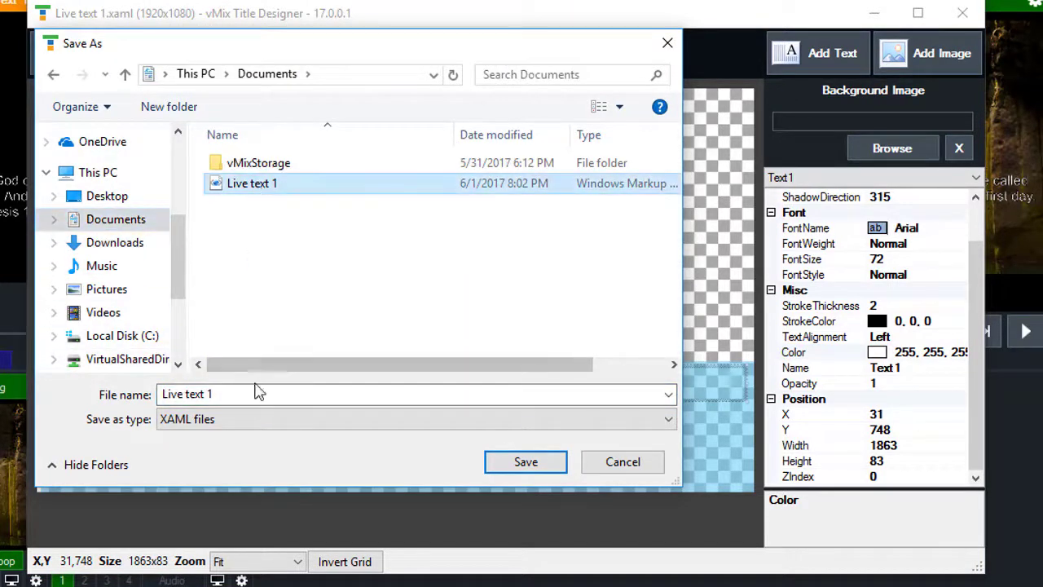
left_click(257, 394)
left_click(256, 392)
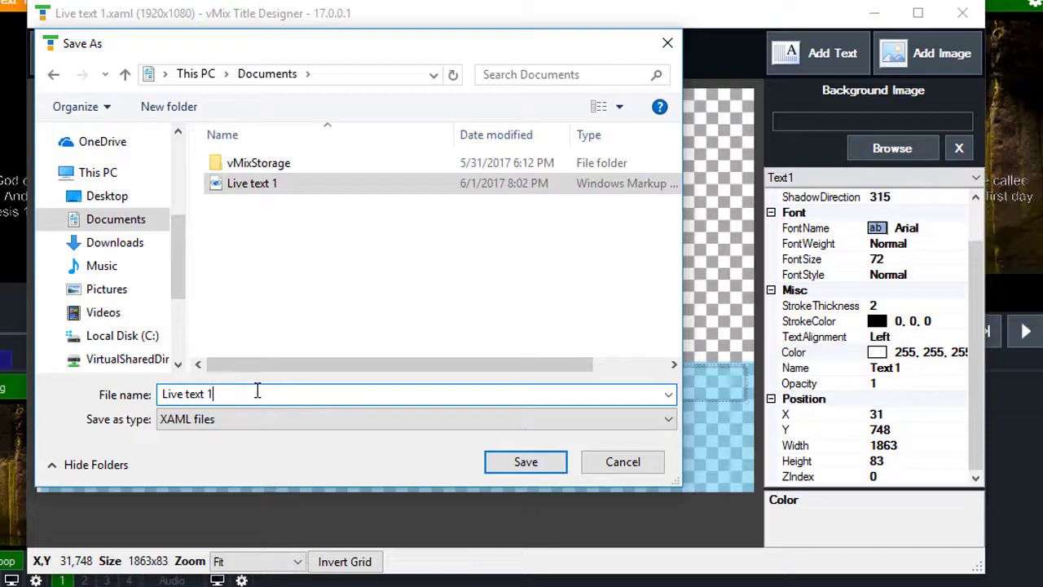
key("BackSpace")
type("2")
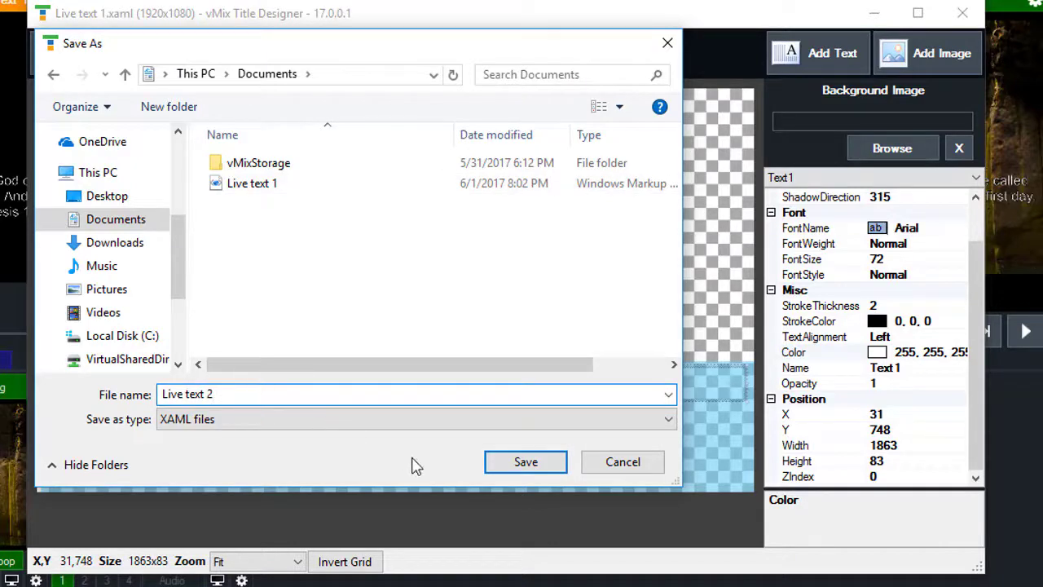
left_click(527, 466)
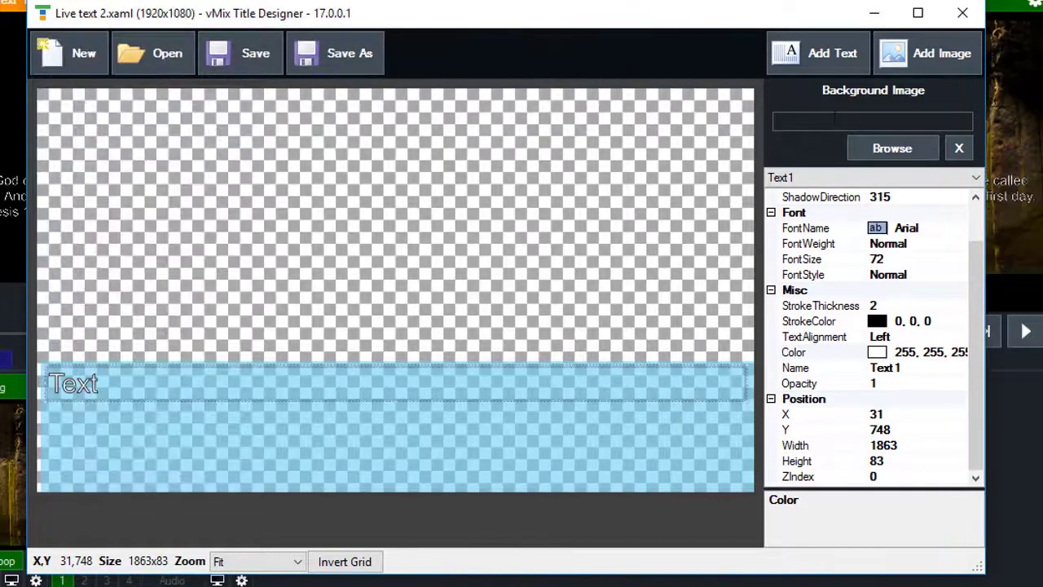
left_click(874, 13)
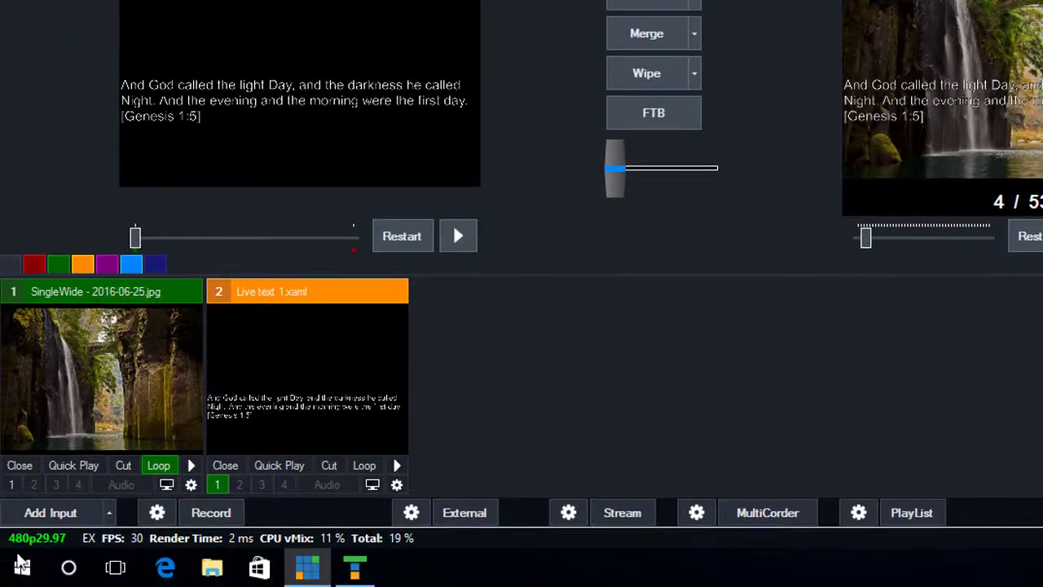
Step: Add Live text 2.xaml as a Title / XAML input
left_click(41, 513)
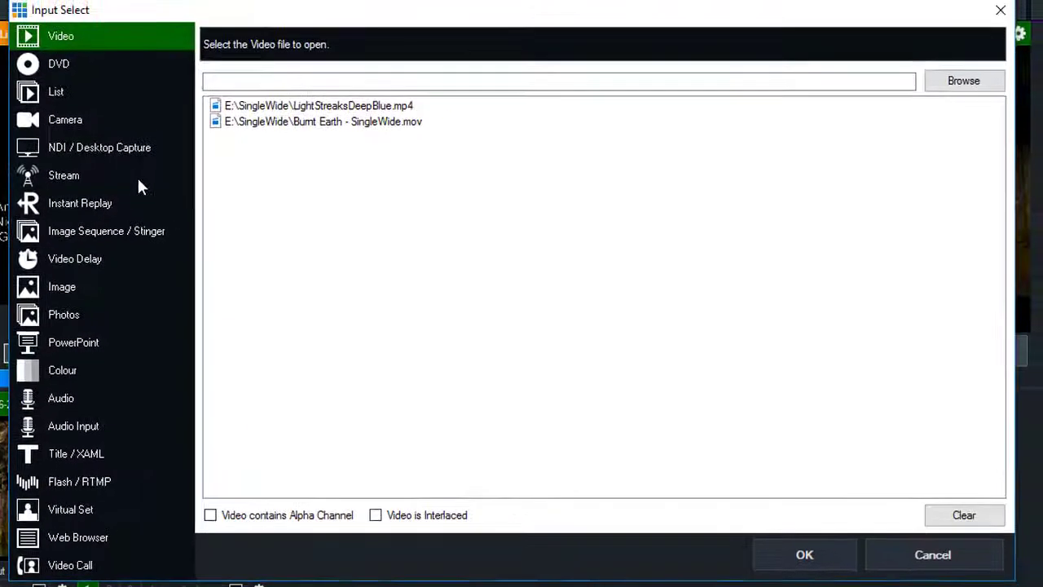
left_click(79, 453)
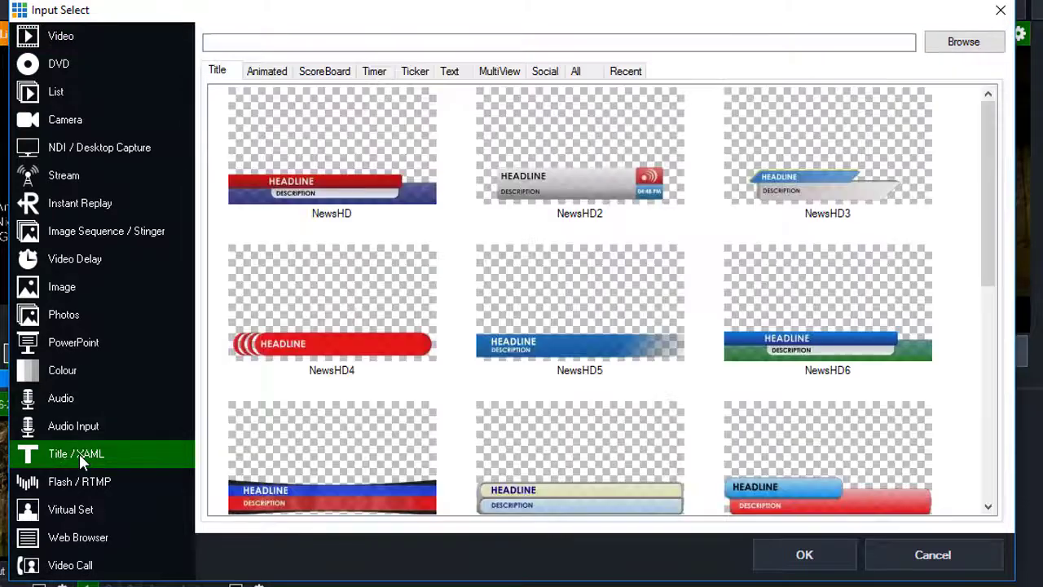
left_click(968, 46)
left_click(258, 196)
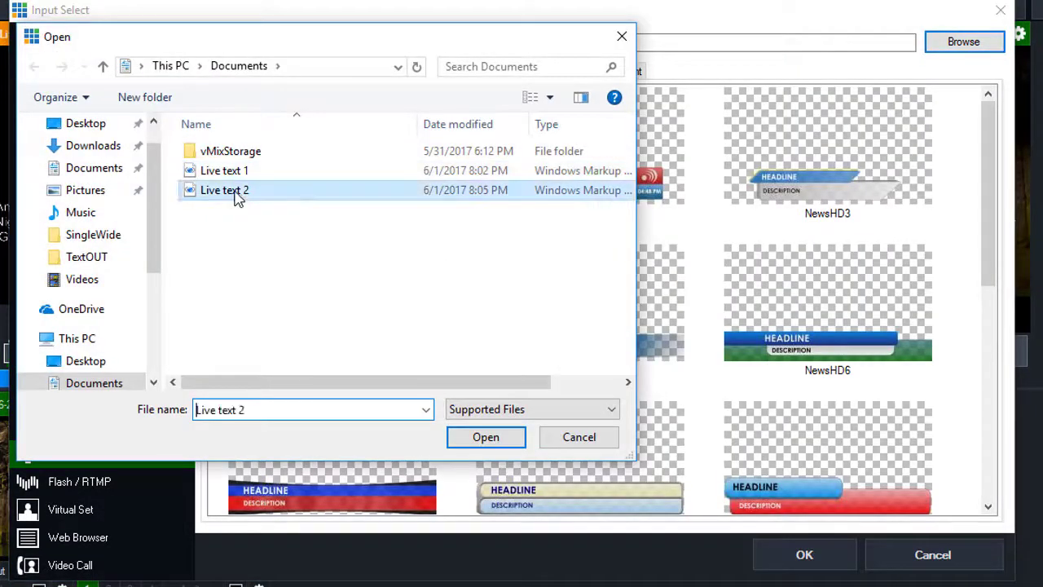
left_click(482, 436)
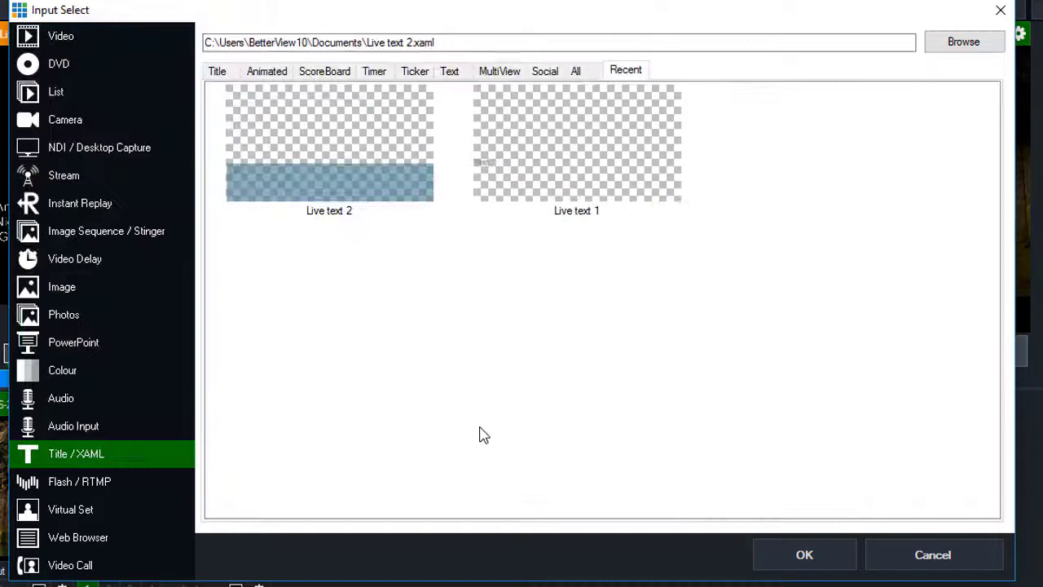
left_click(326, 148)
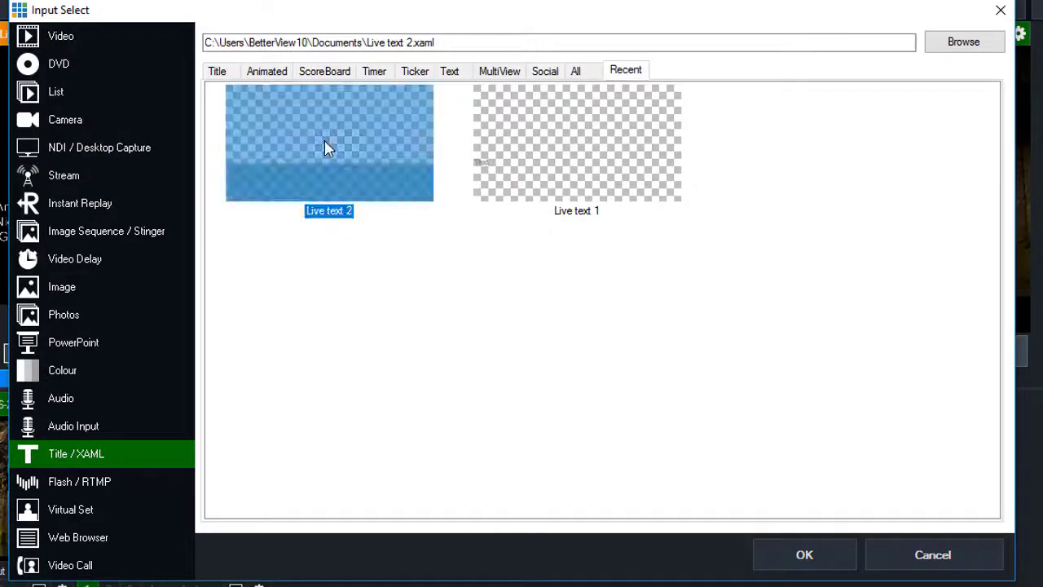
left_click(800, 557)
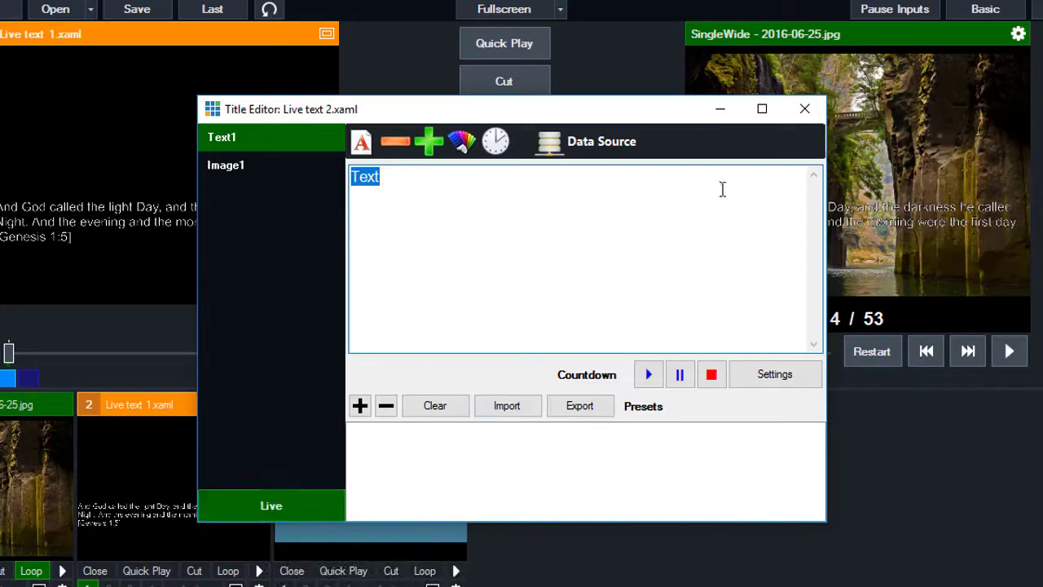
Step: Bind its Text1 to the Live Text Feed's Text column so it shows Genesis 1:5
left_click(585, 145)
left_click(568, 198)
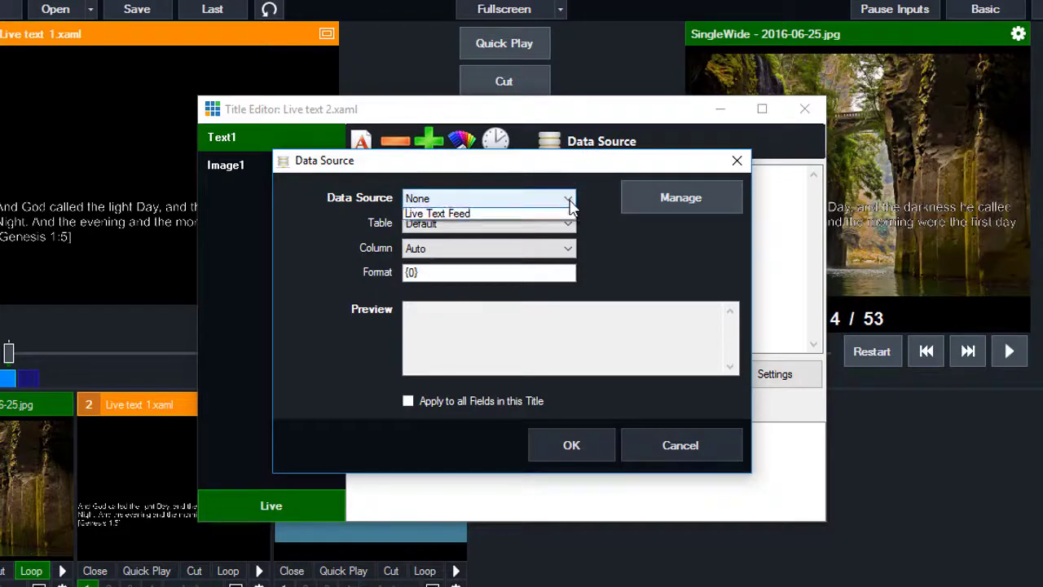
left_click(518, 231)
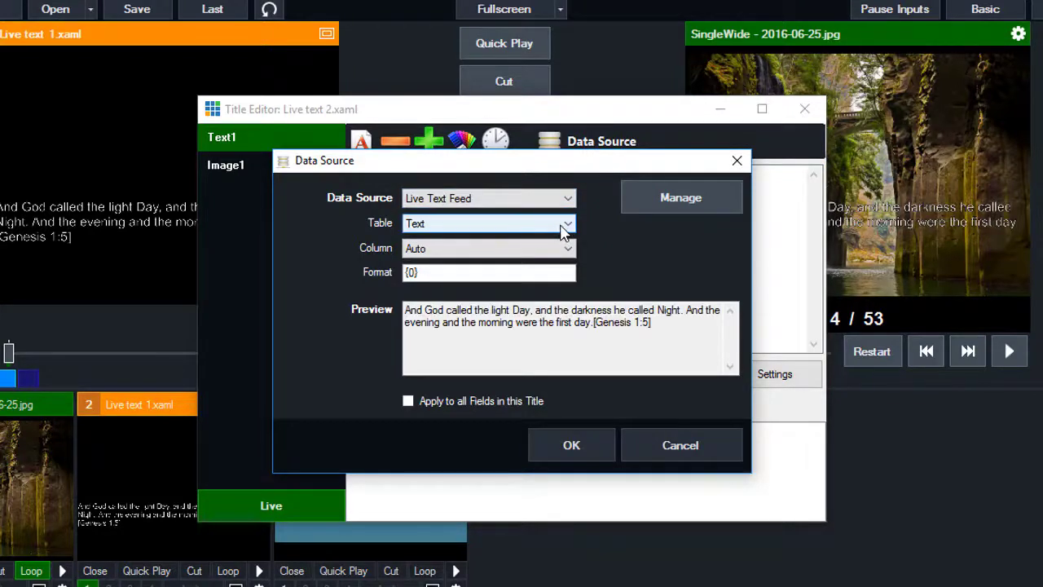
left_click(561, 249)
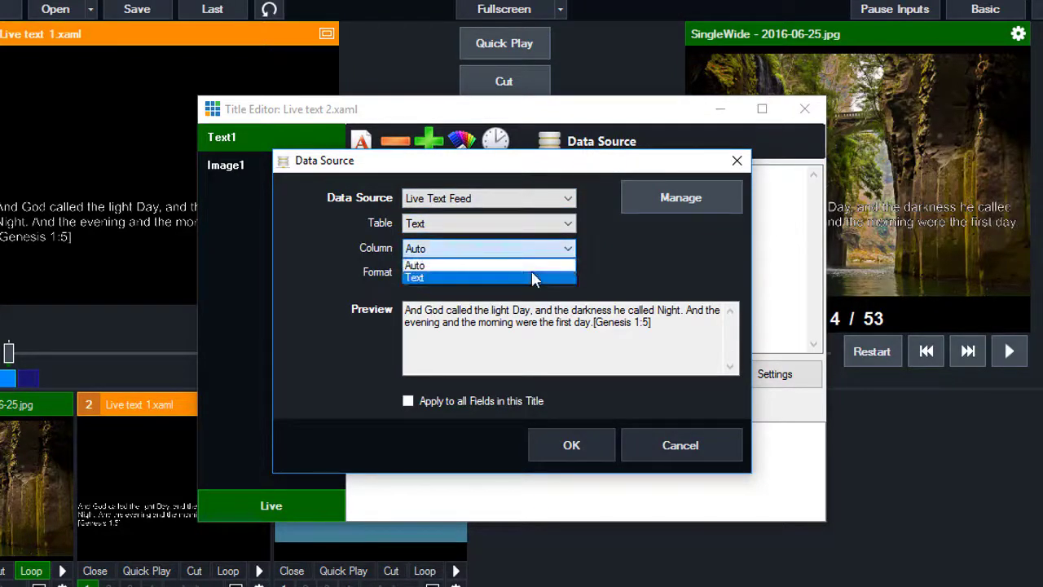
left_click(531, 275)
left_click(573, 445)
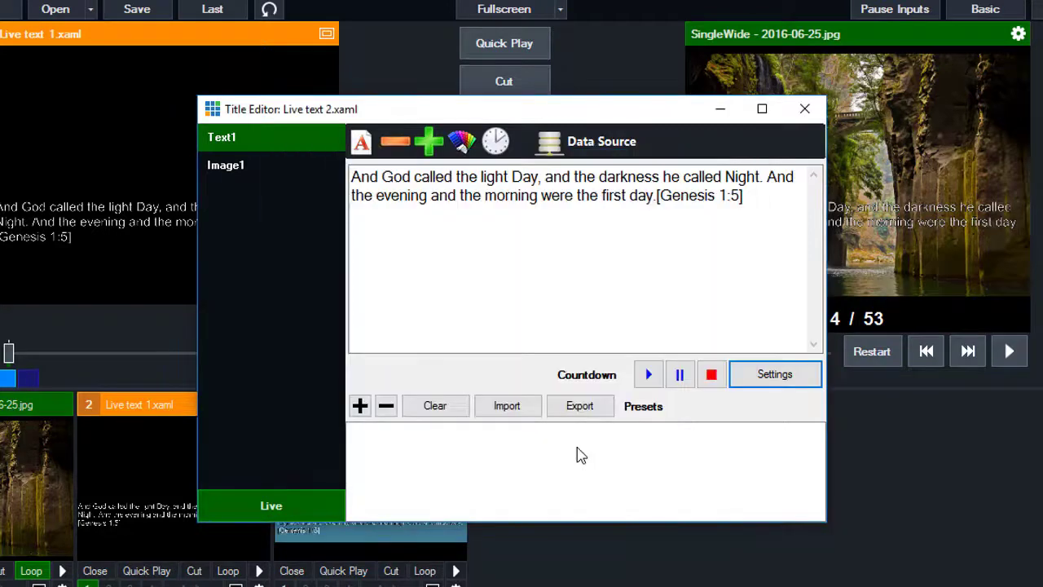
Step: Close the Title Editor, preview Live text 2, and swap overlay 1 from Live text 1 to Live text 2
left_click(794, 111)
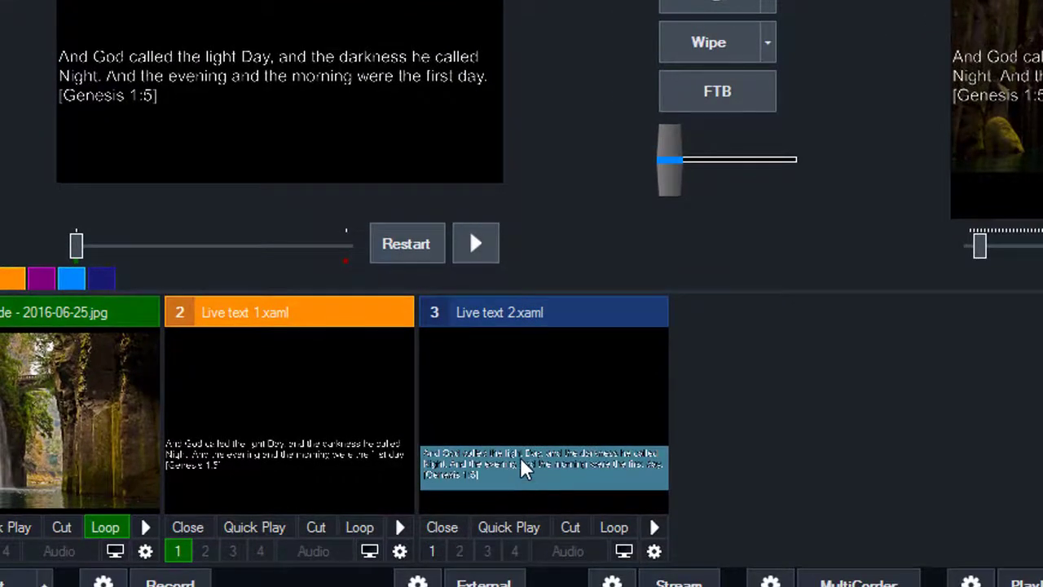
left_click(522, 469)
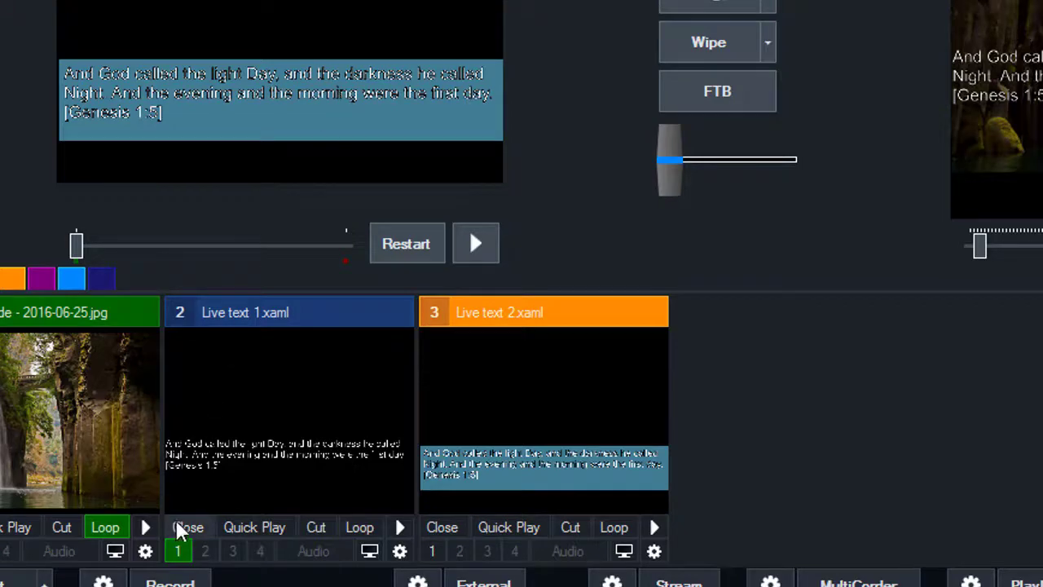
left_click(178, 551)
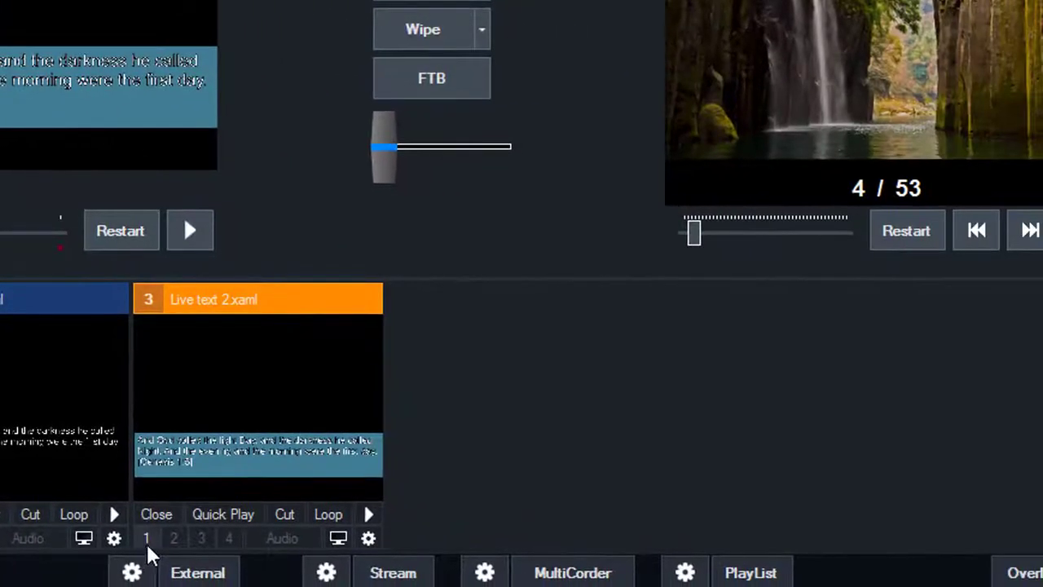
left_click(147, 539)
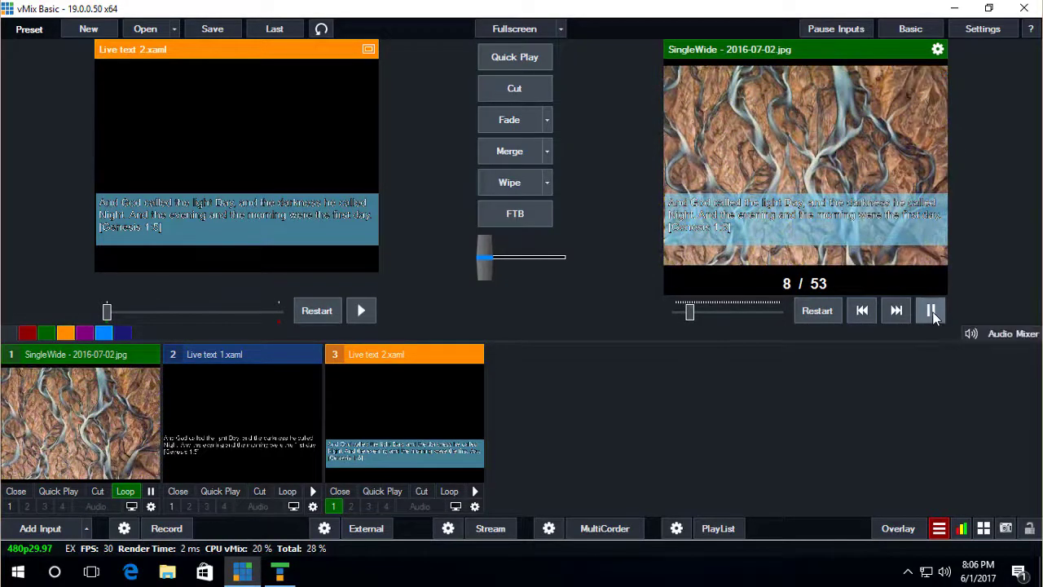
Step: Pause the slideshow and set Lower Thirds.png as the title's background image
left_click(931, 312)
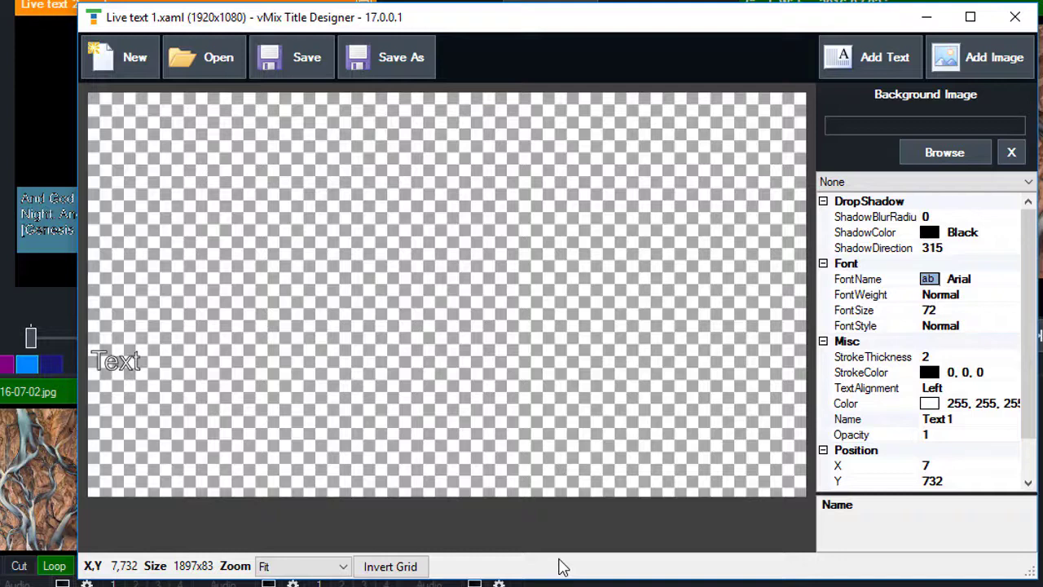
left_click(945, 153)
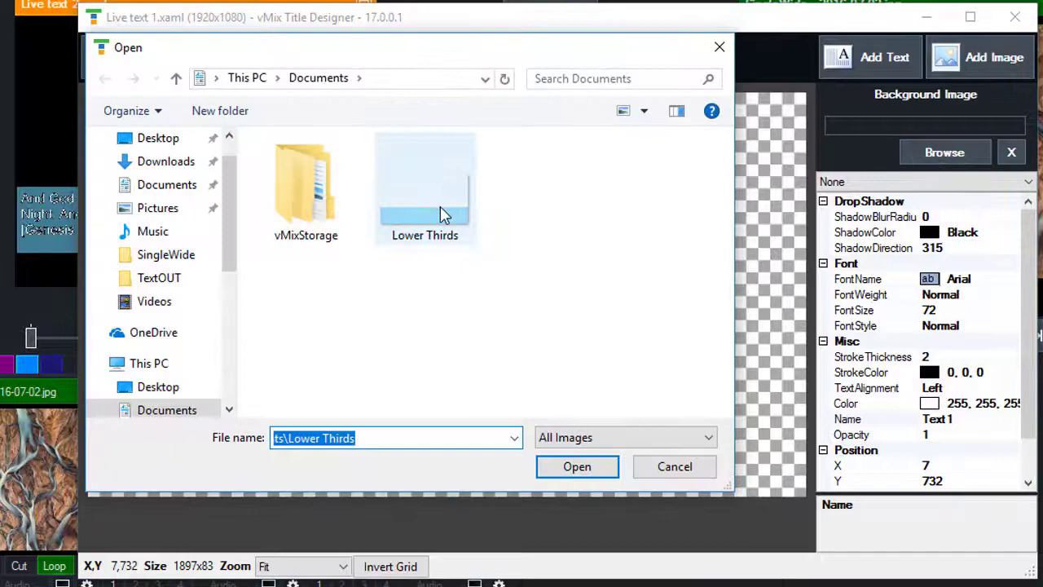
left_click(440, 214)
left_click(584, 466)
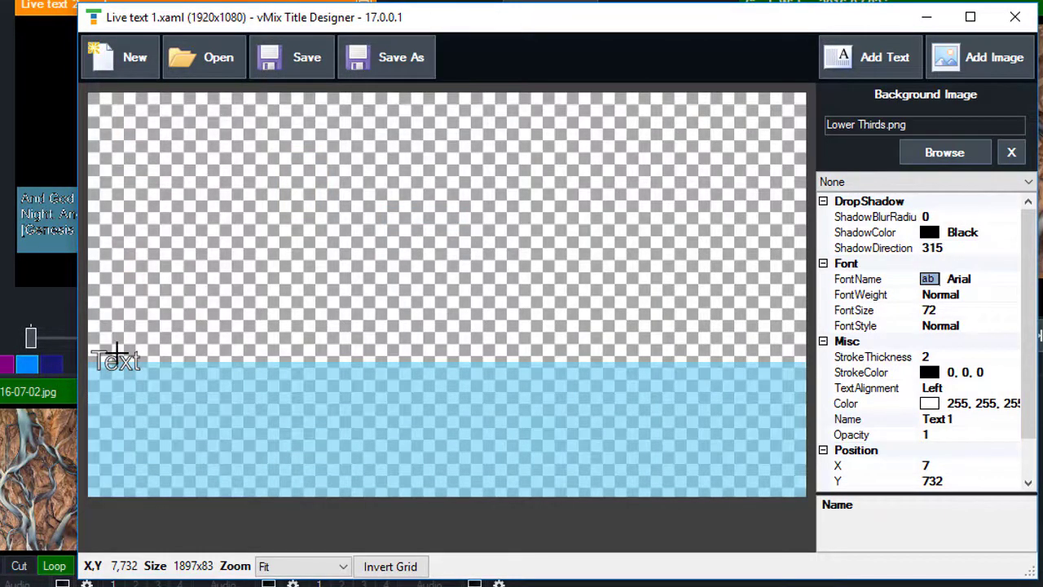
Step: Move Text1 down onto the blue band (X 13, Y 727) and save the title
left_click(122, 359)
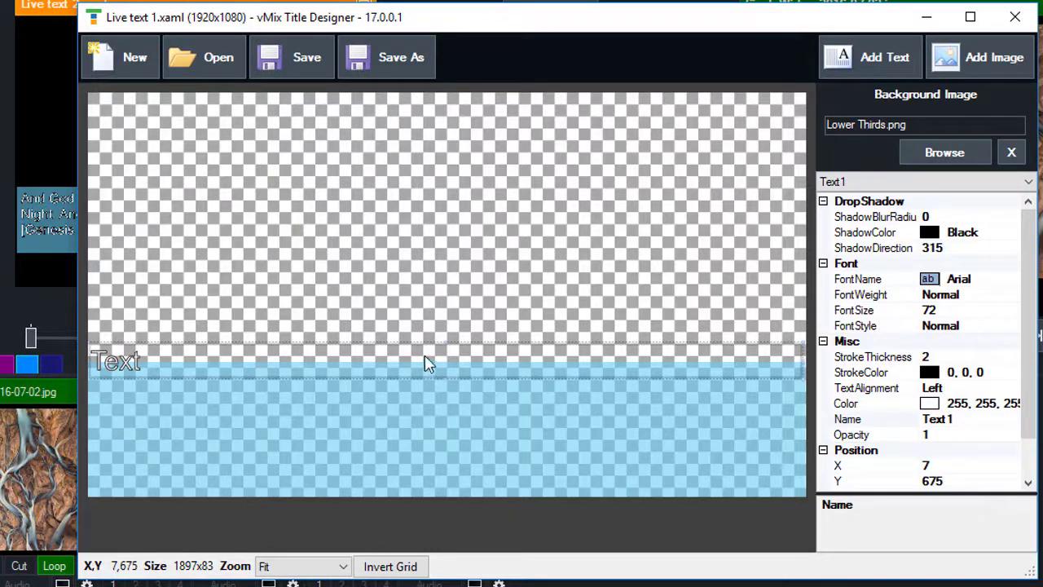
left_click_drag(427, 343, 429, 361)
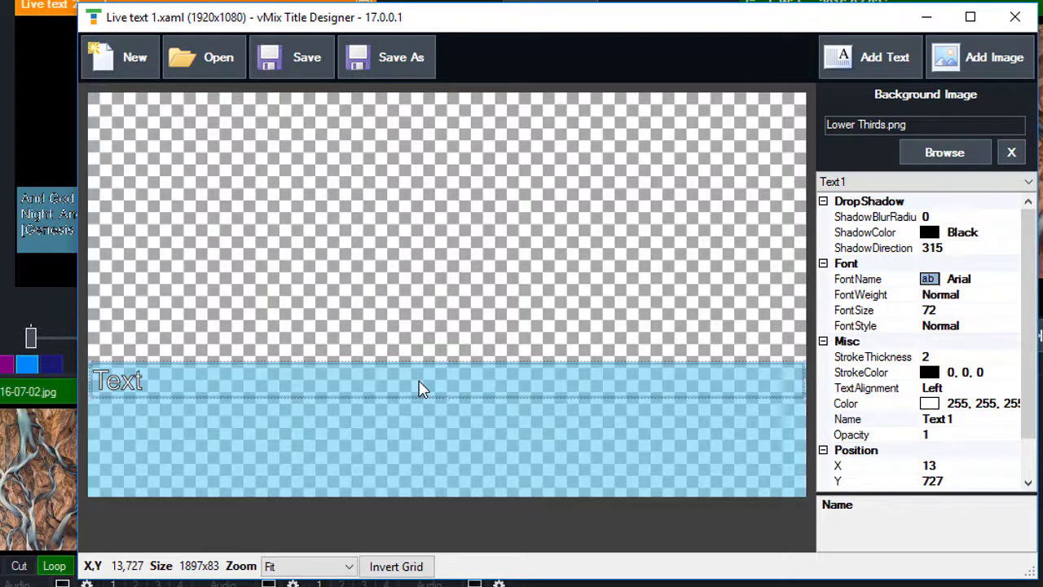
left_click(296, 59)
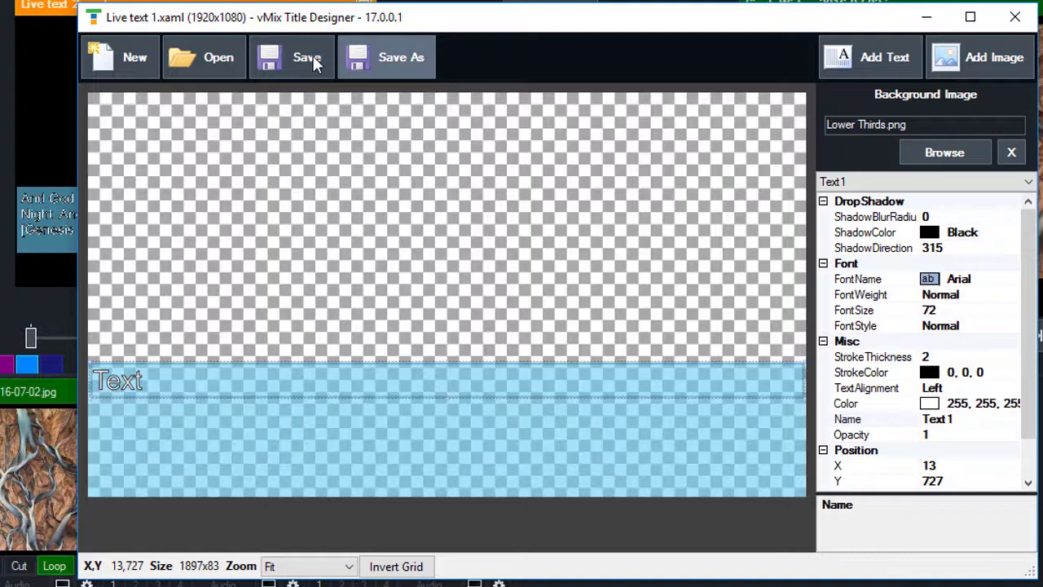
Step: Minimize the designer and close the Live text 1.xaml and Live text 2.xaml inputs
left_click(927, 17)
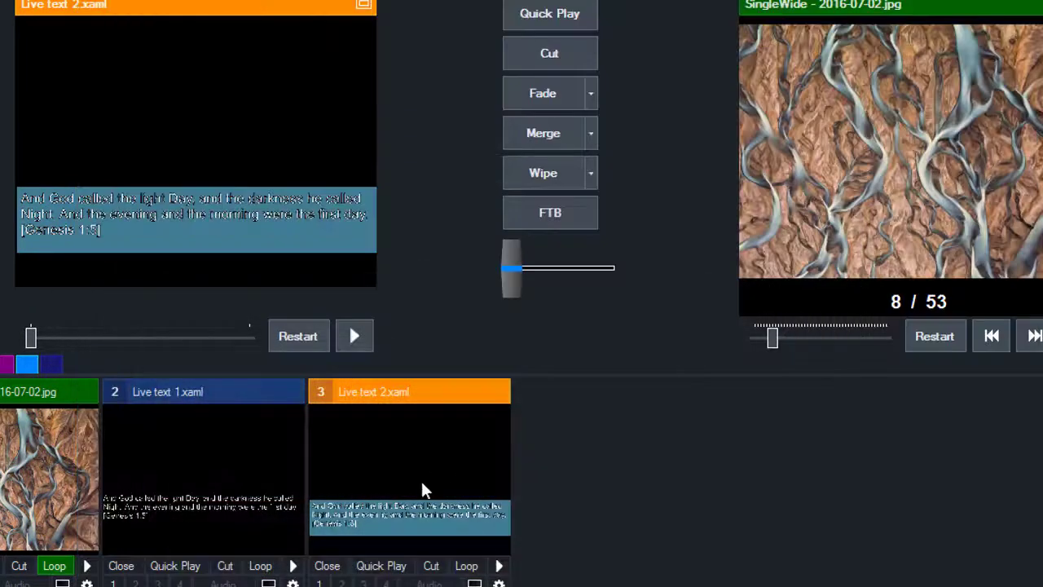
left_click(180, 471)
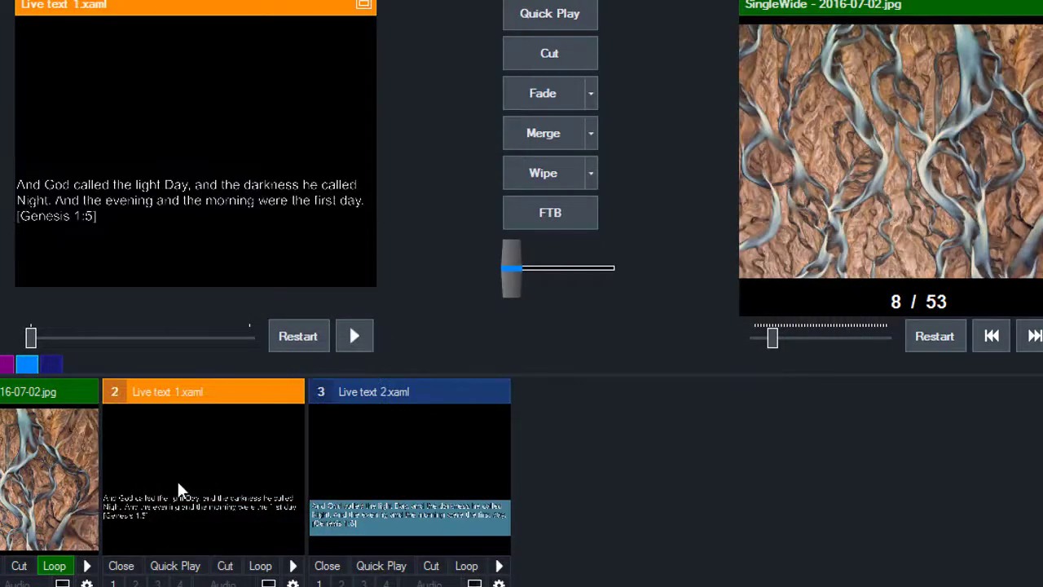
right_click(164, 486)
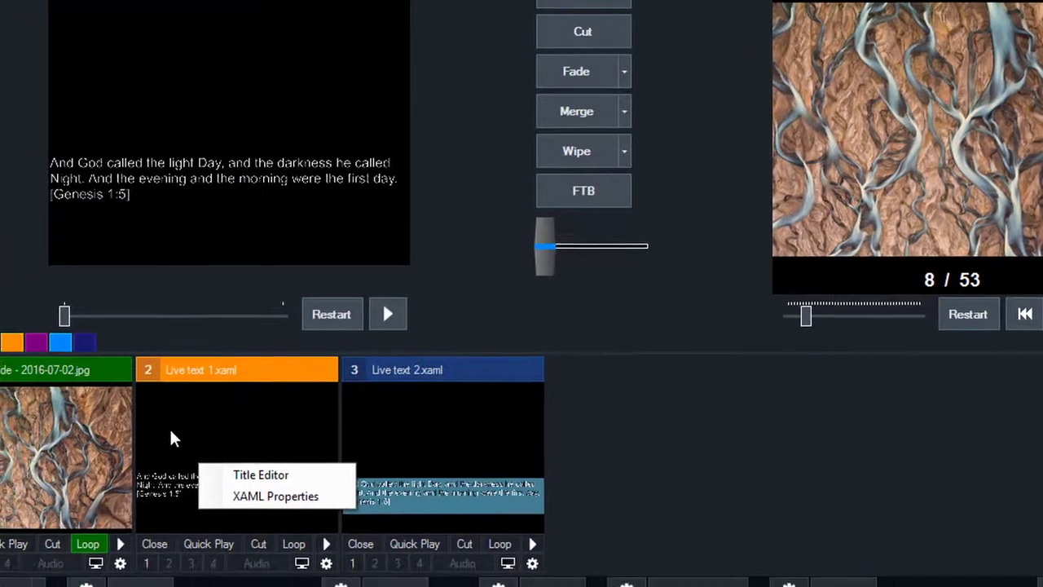
left_click(174, 438)
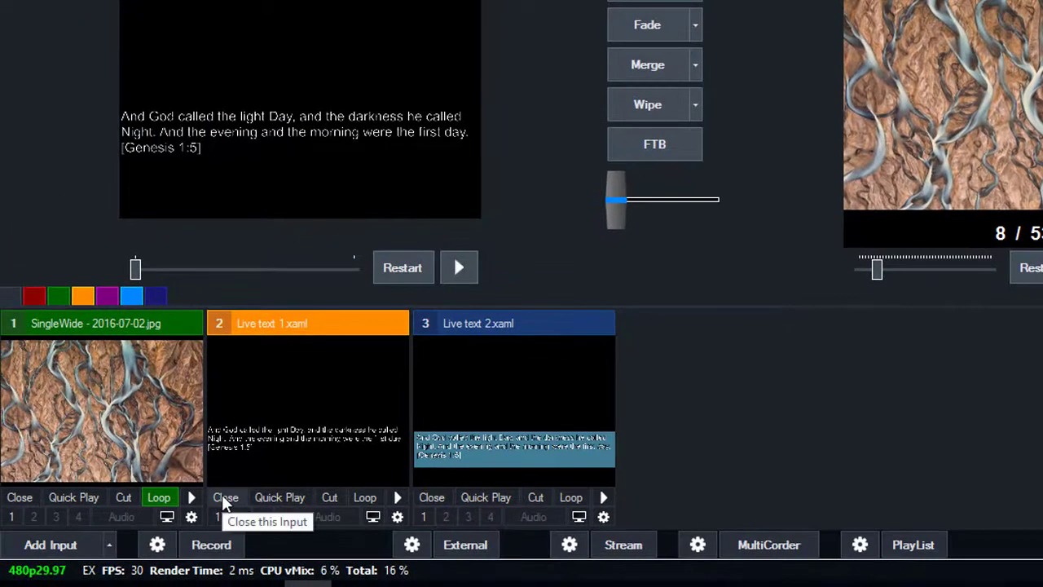
left_click(224, 497)
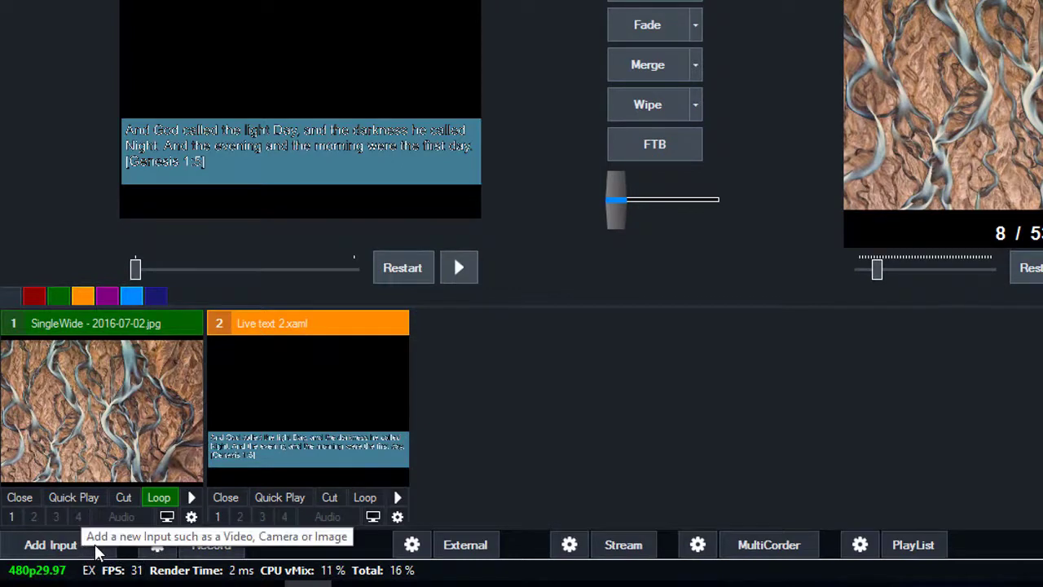
left_click(225, 497)
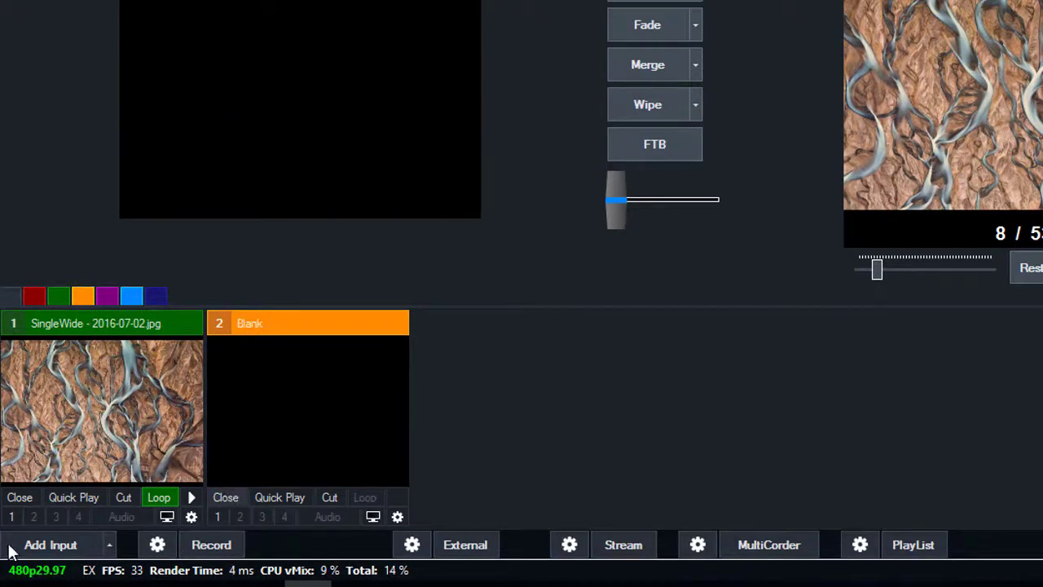
left_click(70, 552)
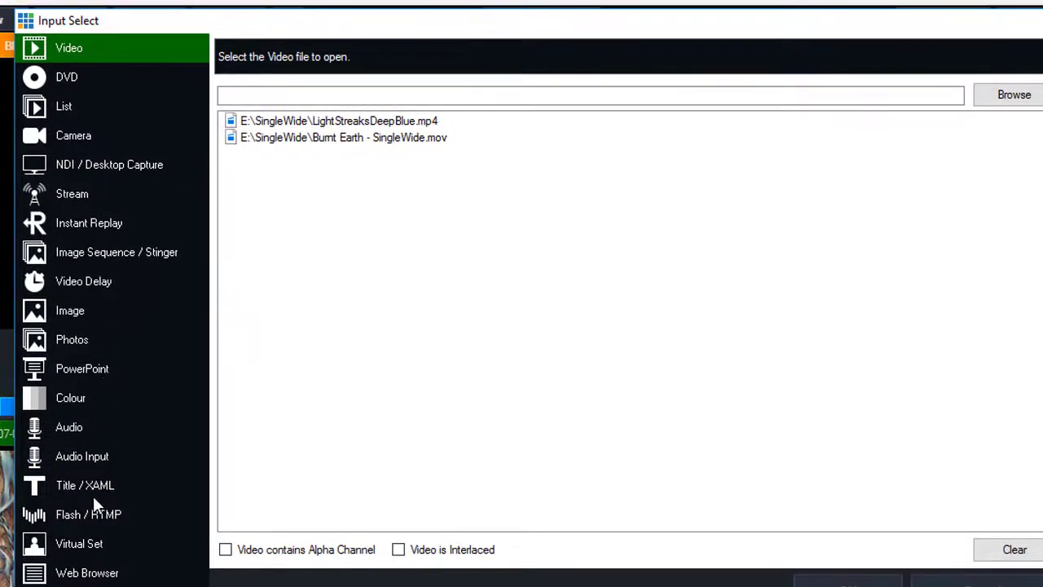
Step: Add the redesigned Live text 1.xaml as a Title / XAML input
left_click(93, 488)
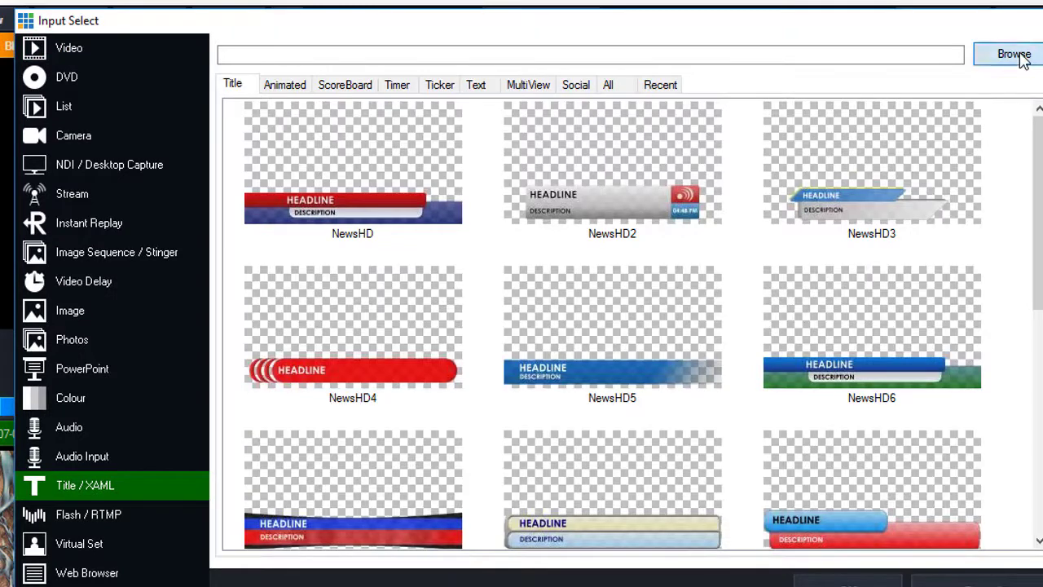
left_click(1013, 54)
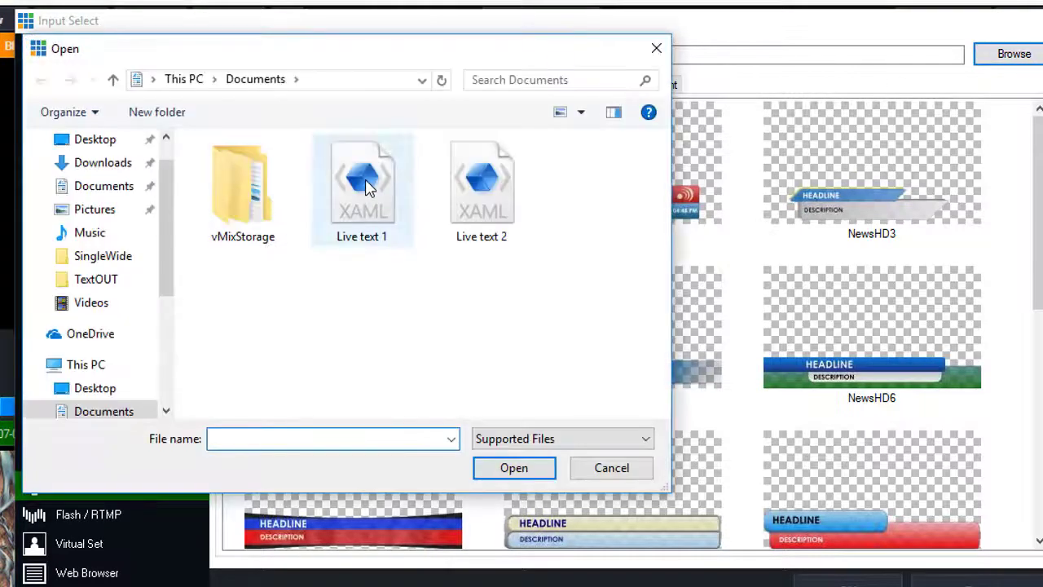
left_click(366, 187)
left_click(502, 471)
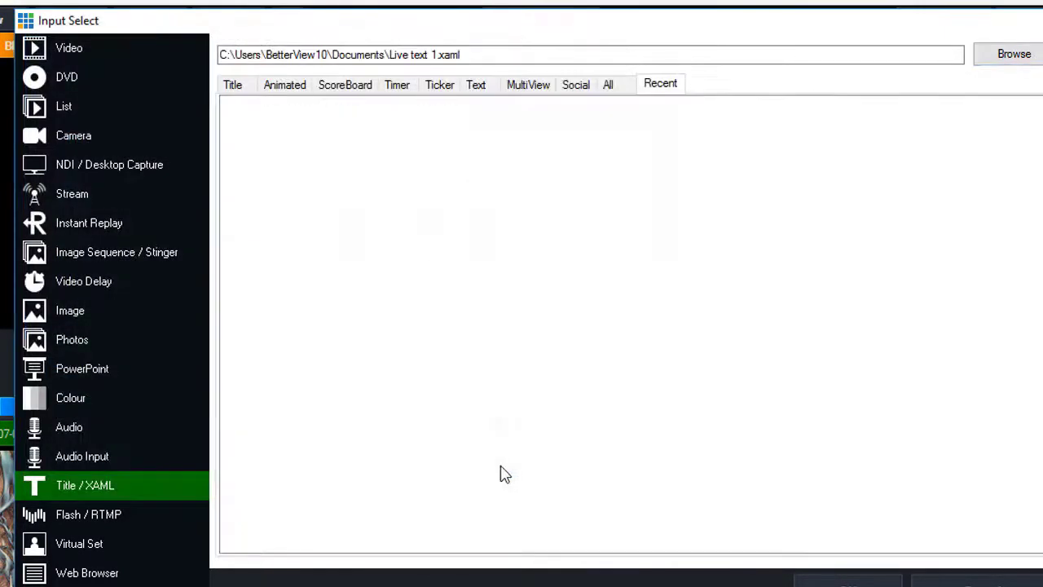
left_click(366, 166)
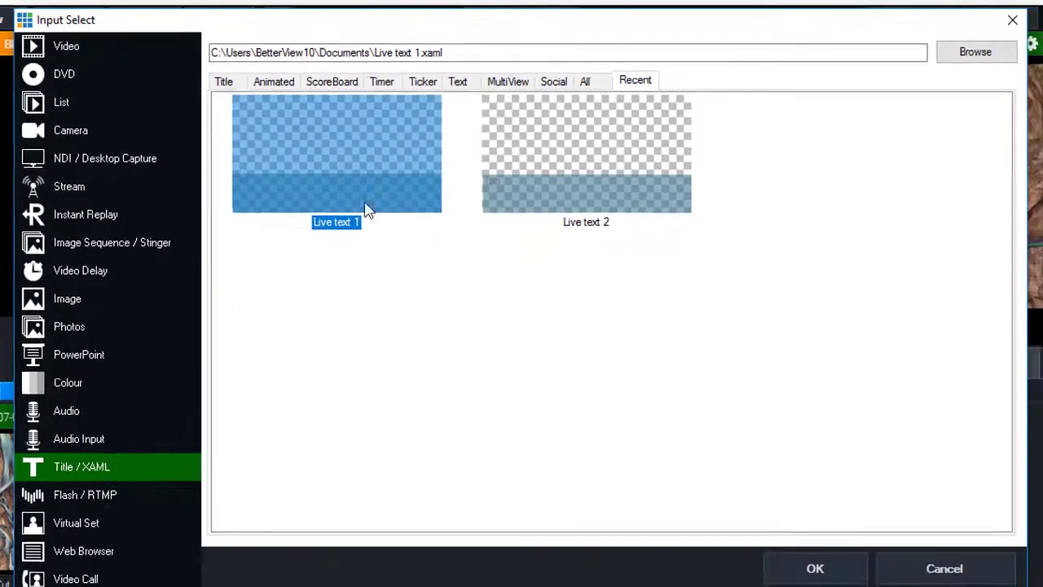
left_click(811, 567)
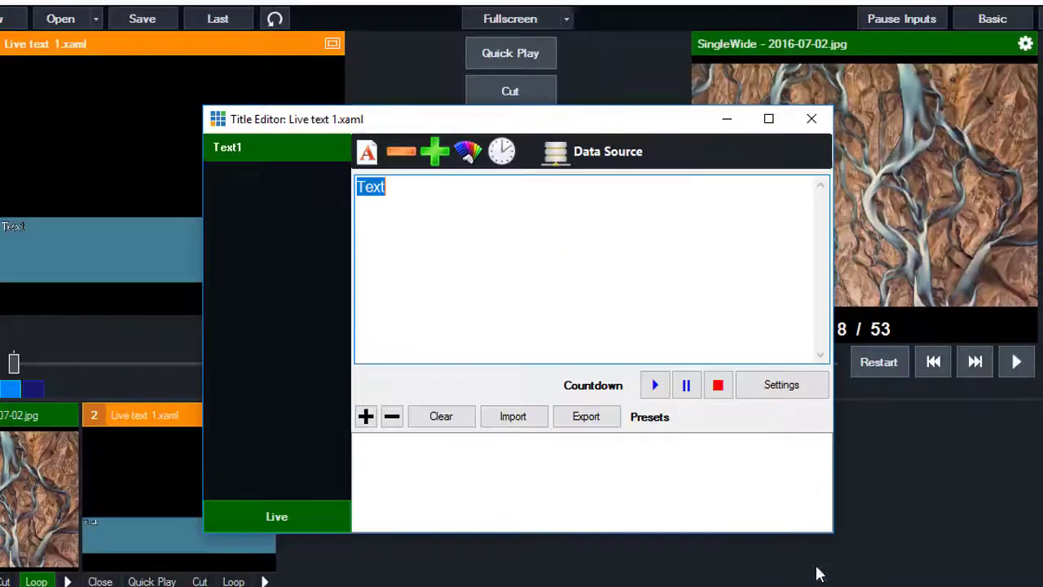
Step: Bind its text to Live Text Feed, column Text, showing Genesis 1:5, and close the editor
left_click(594, 155)
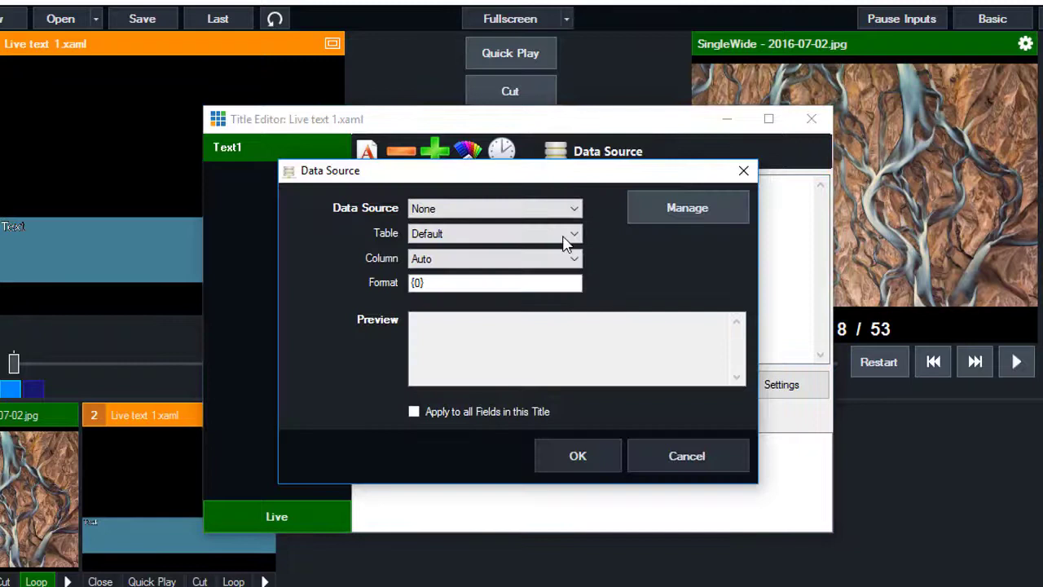
left_click(574, 210)
left_click(526, 238)
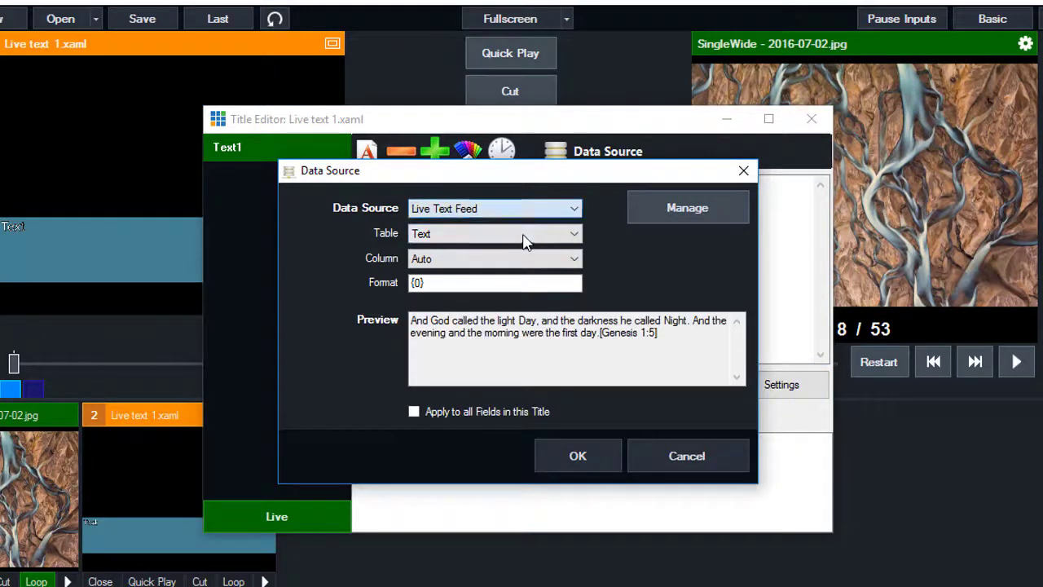
left_click(562, 259)
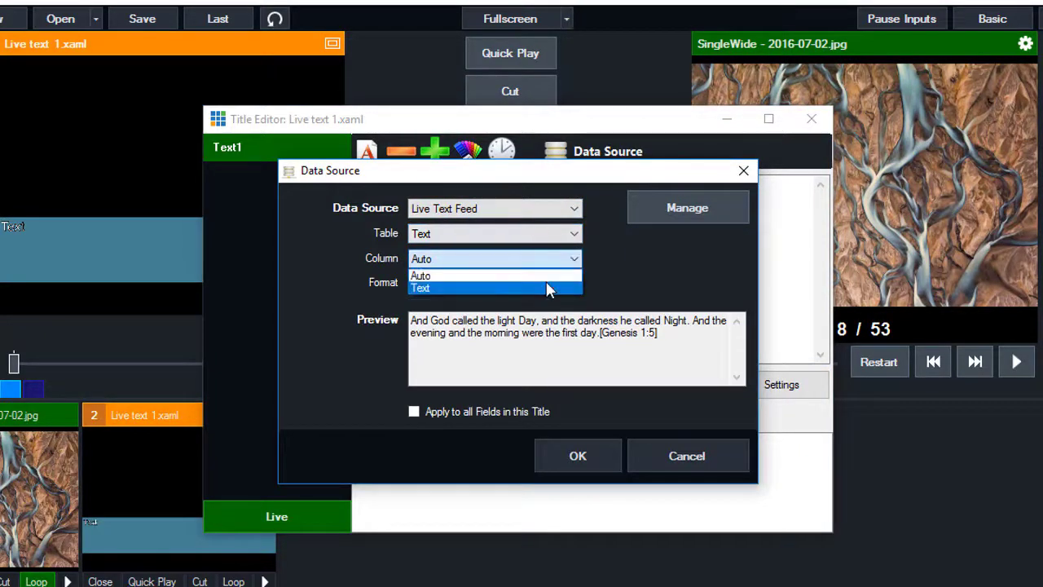
left_click(548, 287)
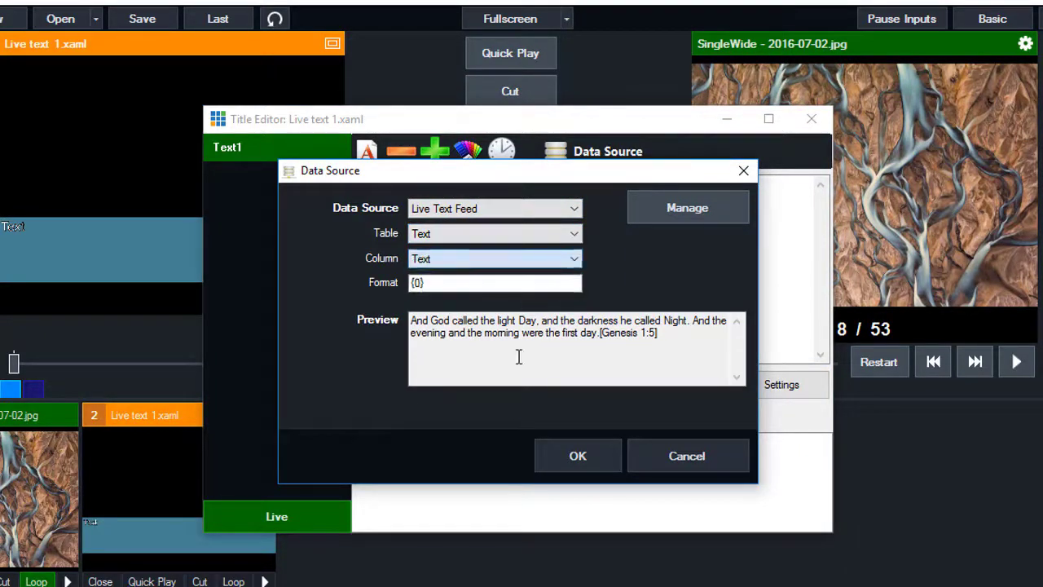
left_click(582, 454)
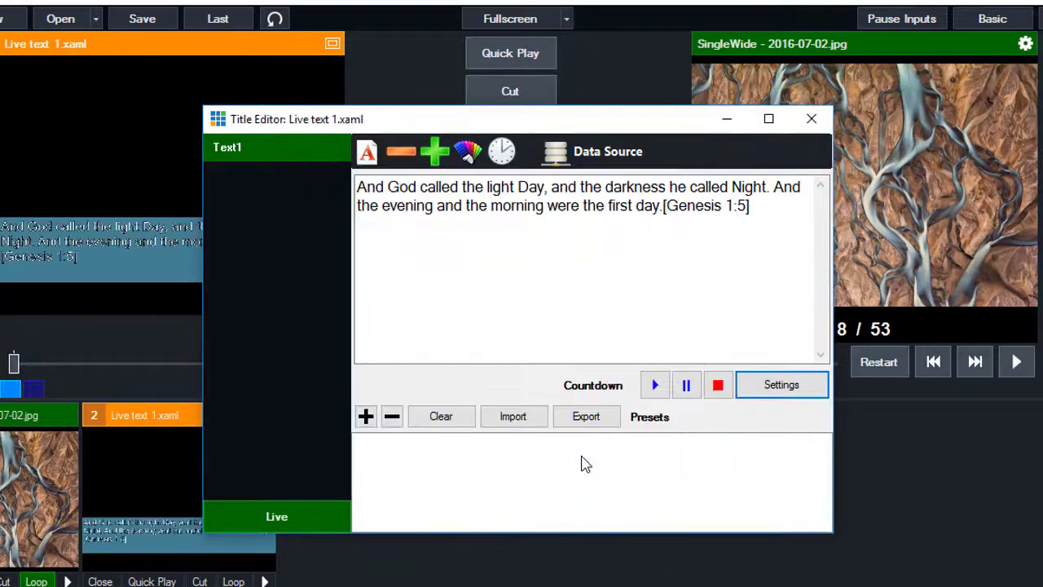
left_click(811, 120)
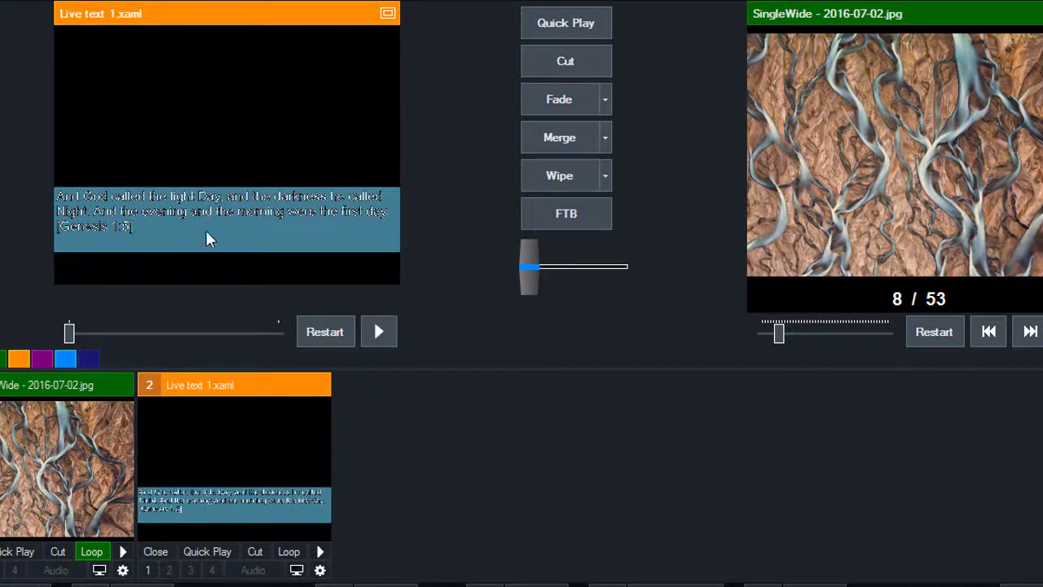
Step: Overlay the Live text 1.xaml title showing Genesis 1:5 onto the vMix output
left_click(148, 570)
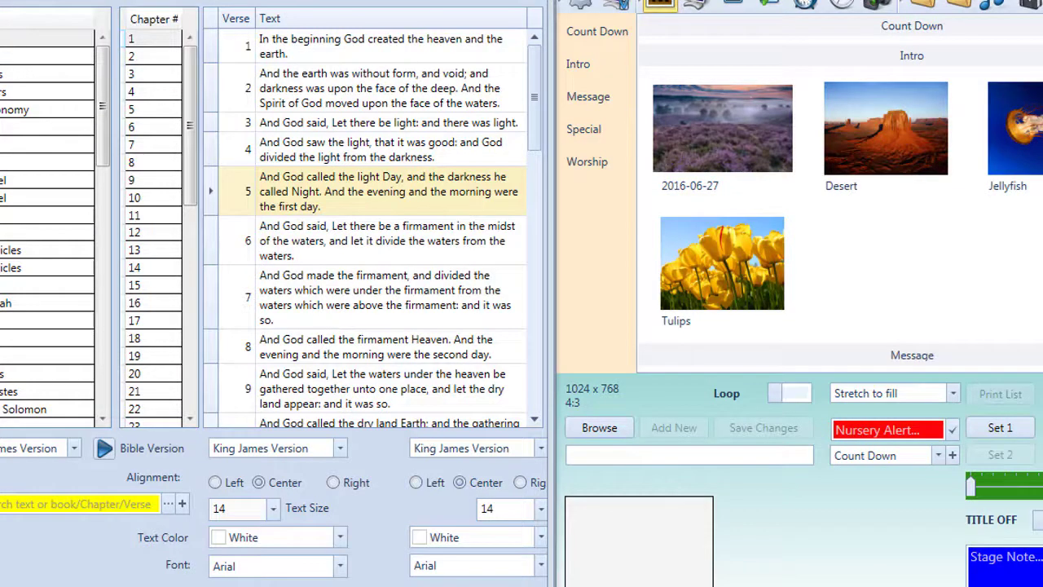
Step: Send Genesis 1:1 live from BetterView so the vMix title updates
left_click(332, 48)
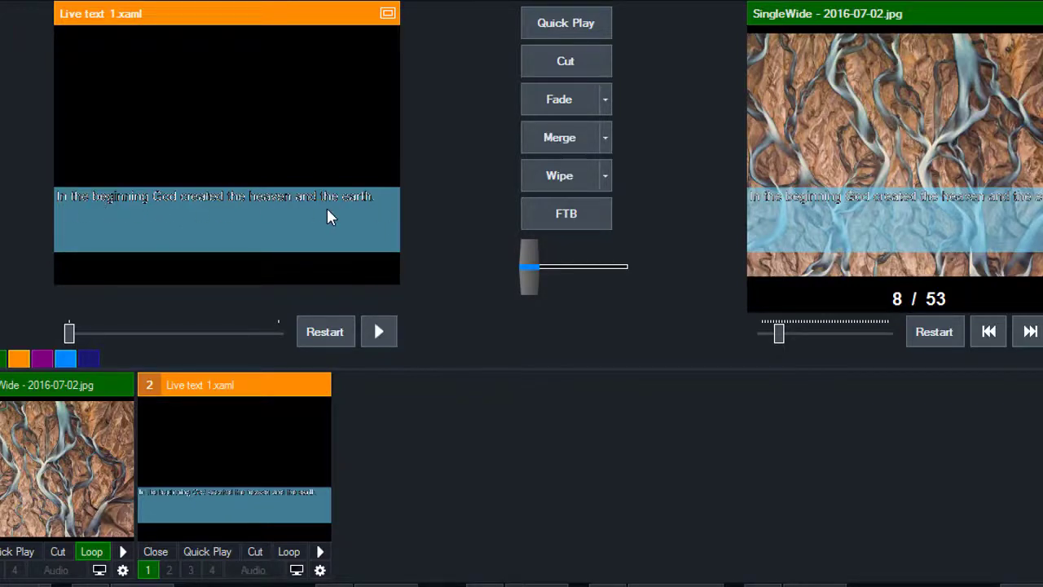
Step: Check that Genesis 1:1 shows on the vMix output, then return to BetterView
mouse_move(234, 585)
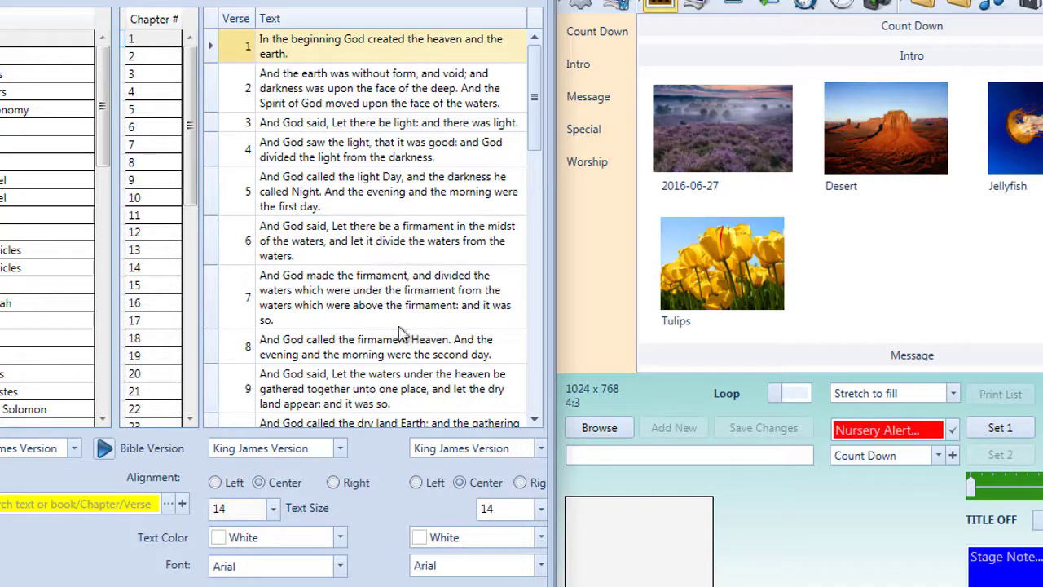
Step: Make Genesis 1:7 the live verse in BetterView, replacing verse 1
left_click(407, 297)
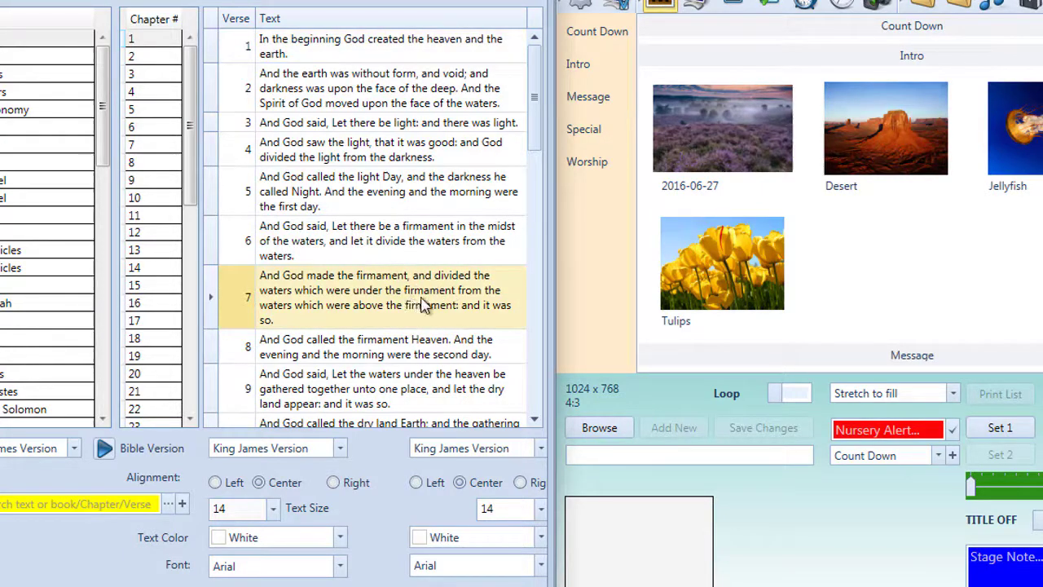